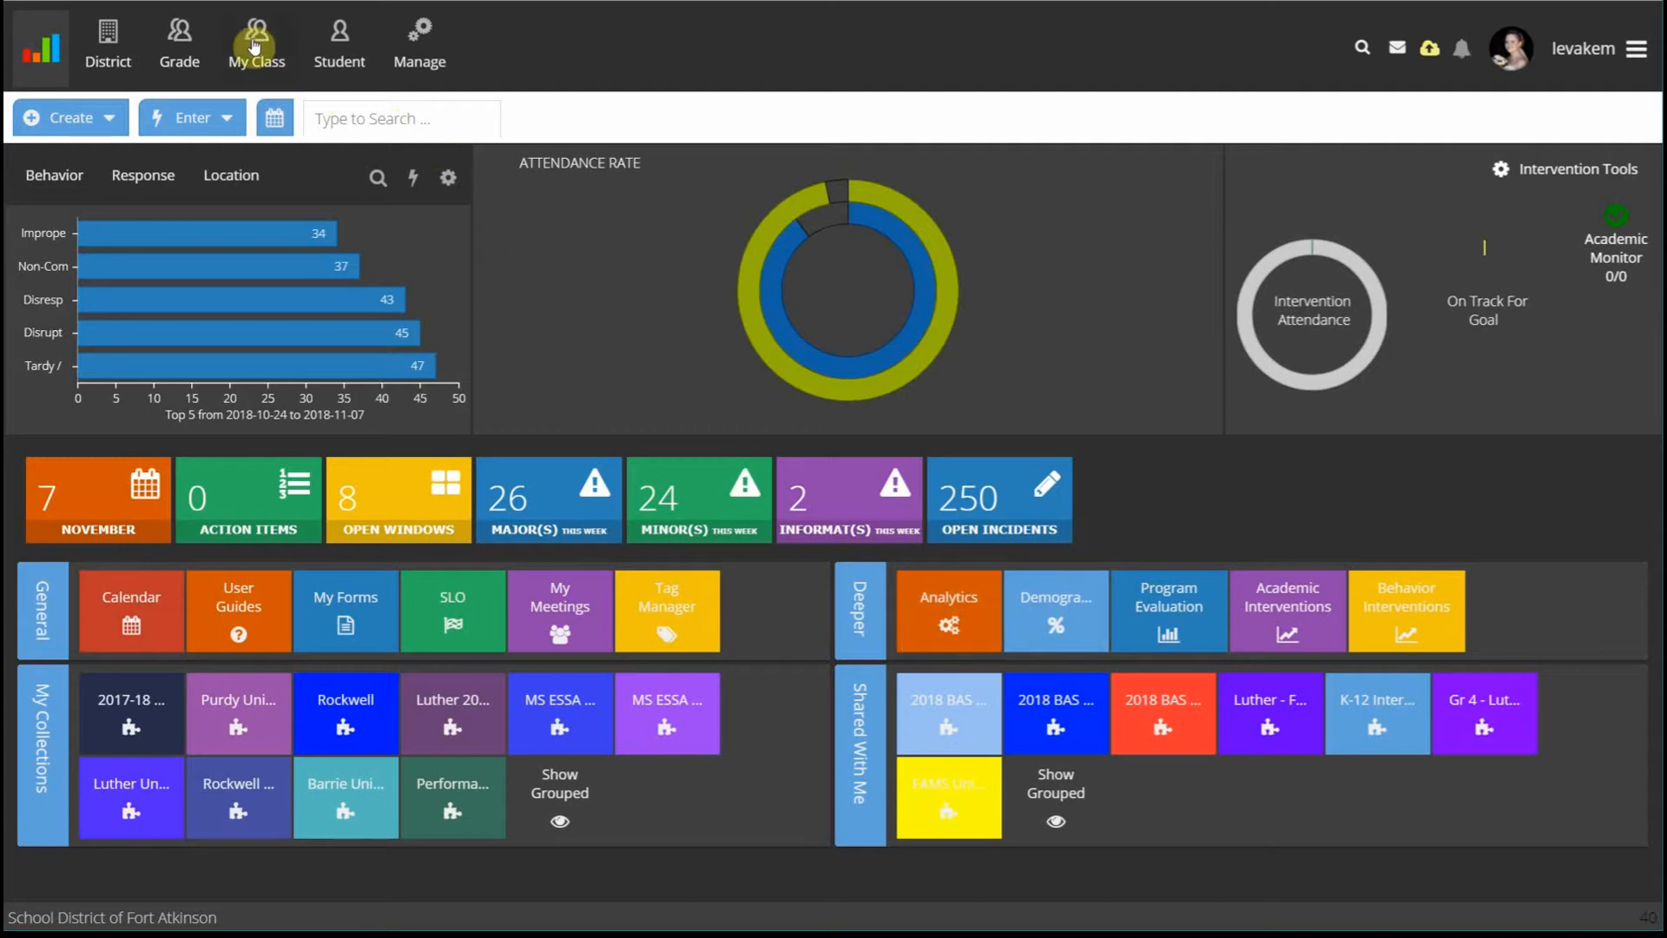
# Open the My Class data search and choose the teacher whose classes are analysed.
pyautogui.click(255, 46)
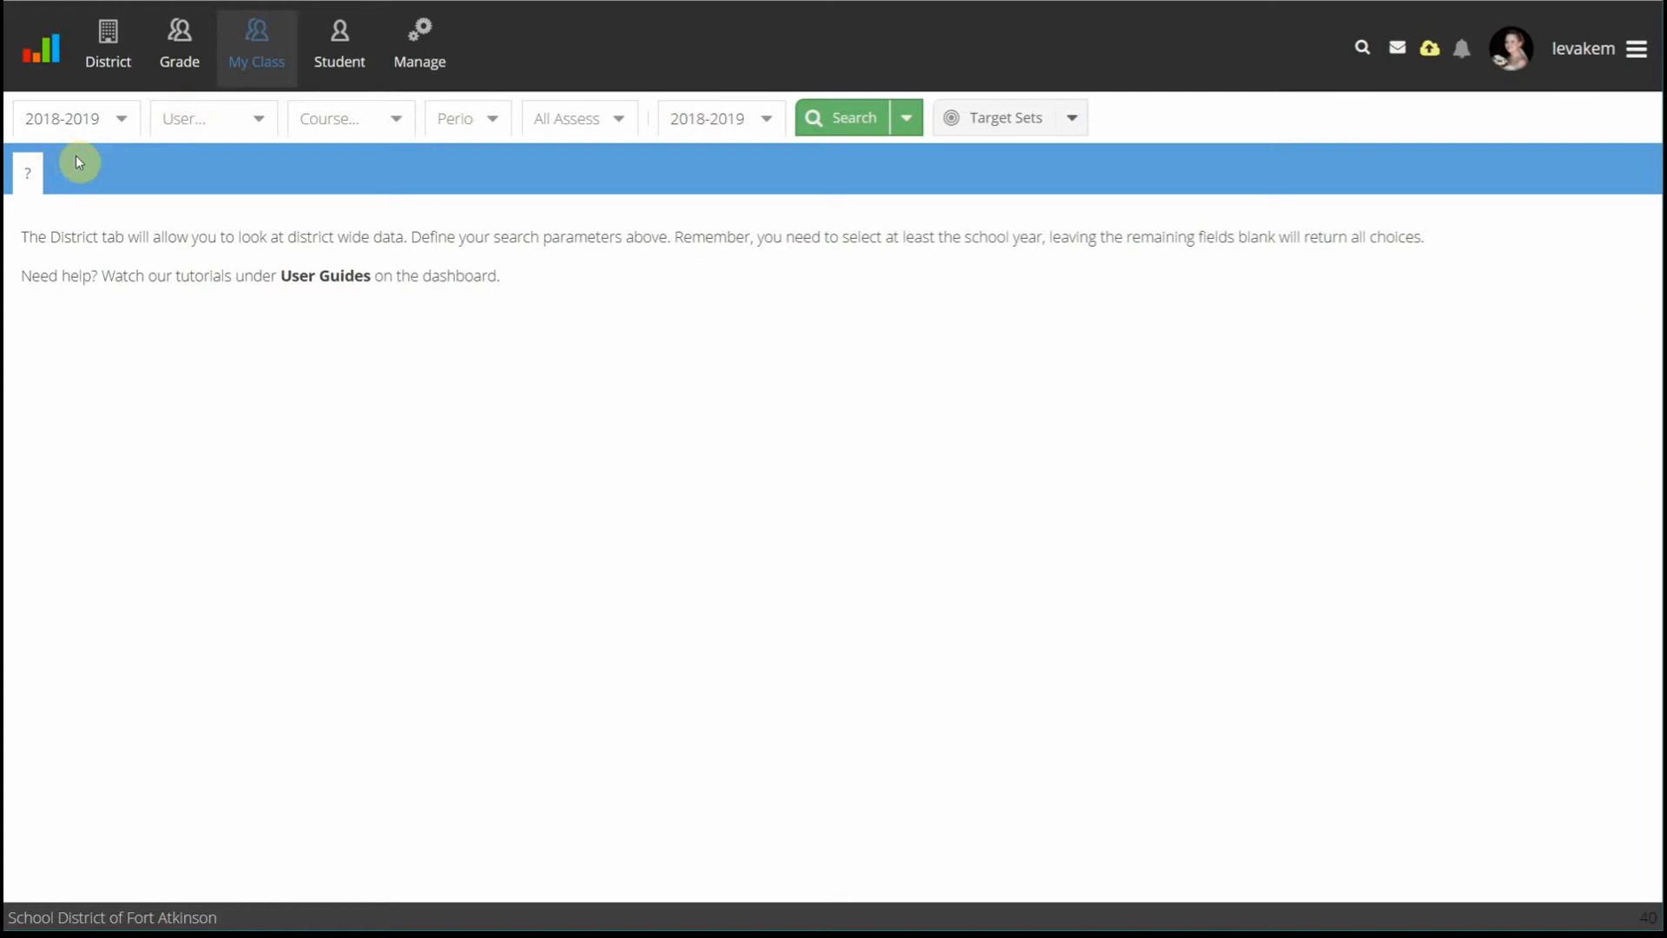
pyautogui.click(259, 122)
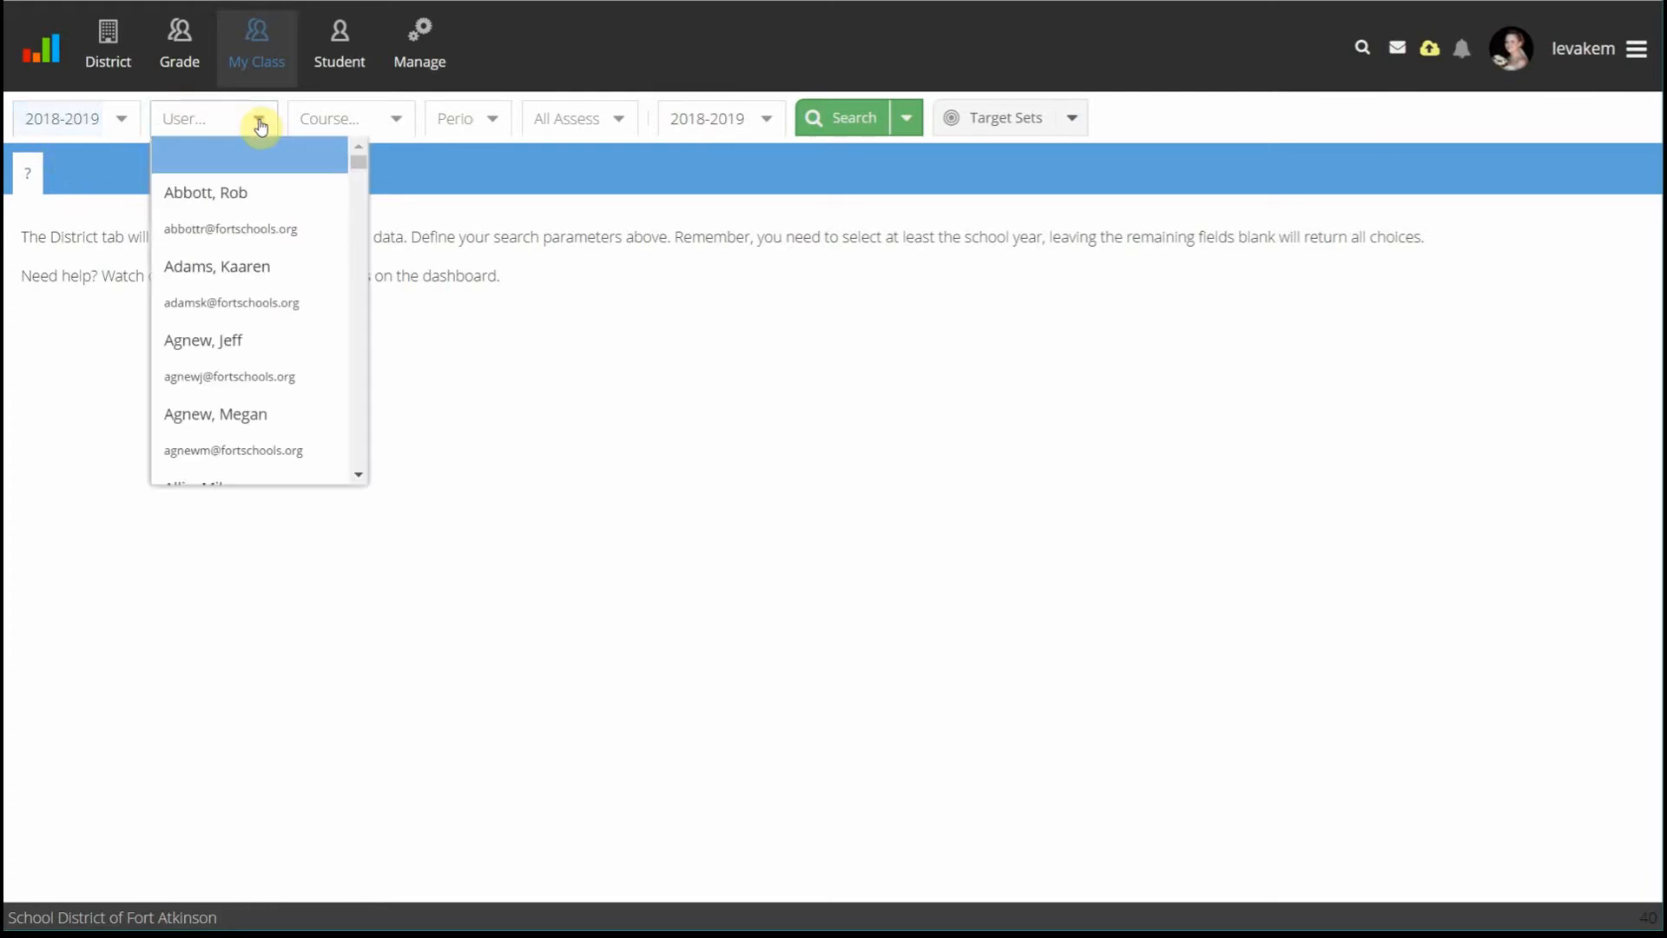
pyautogui.write('Za')
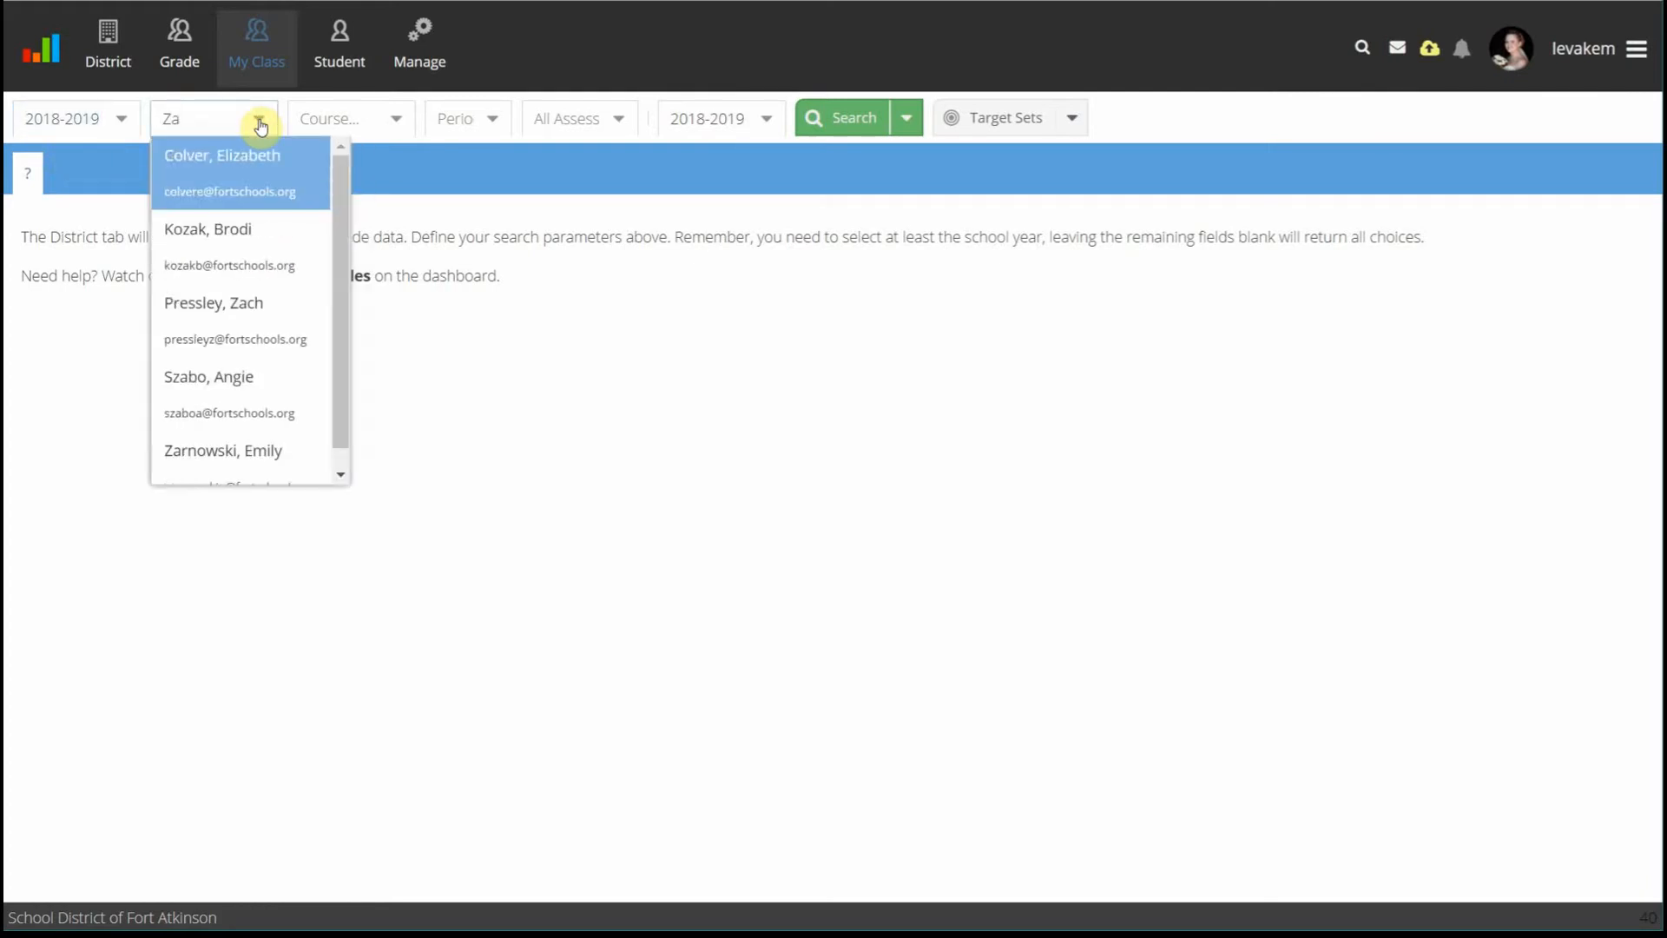
pyautogui.write('r')
pyautogui.click(234, 156)
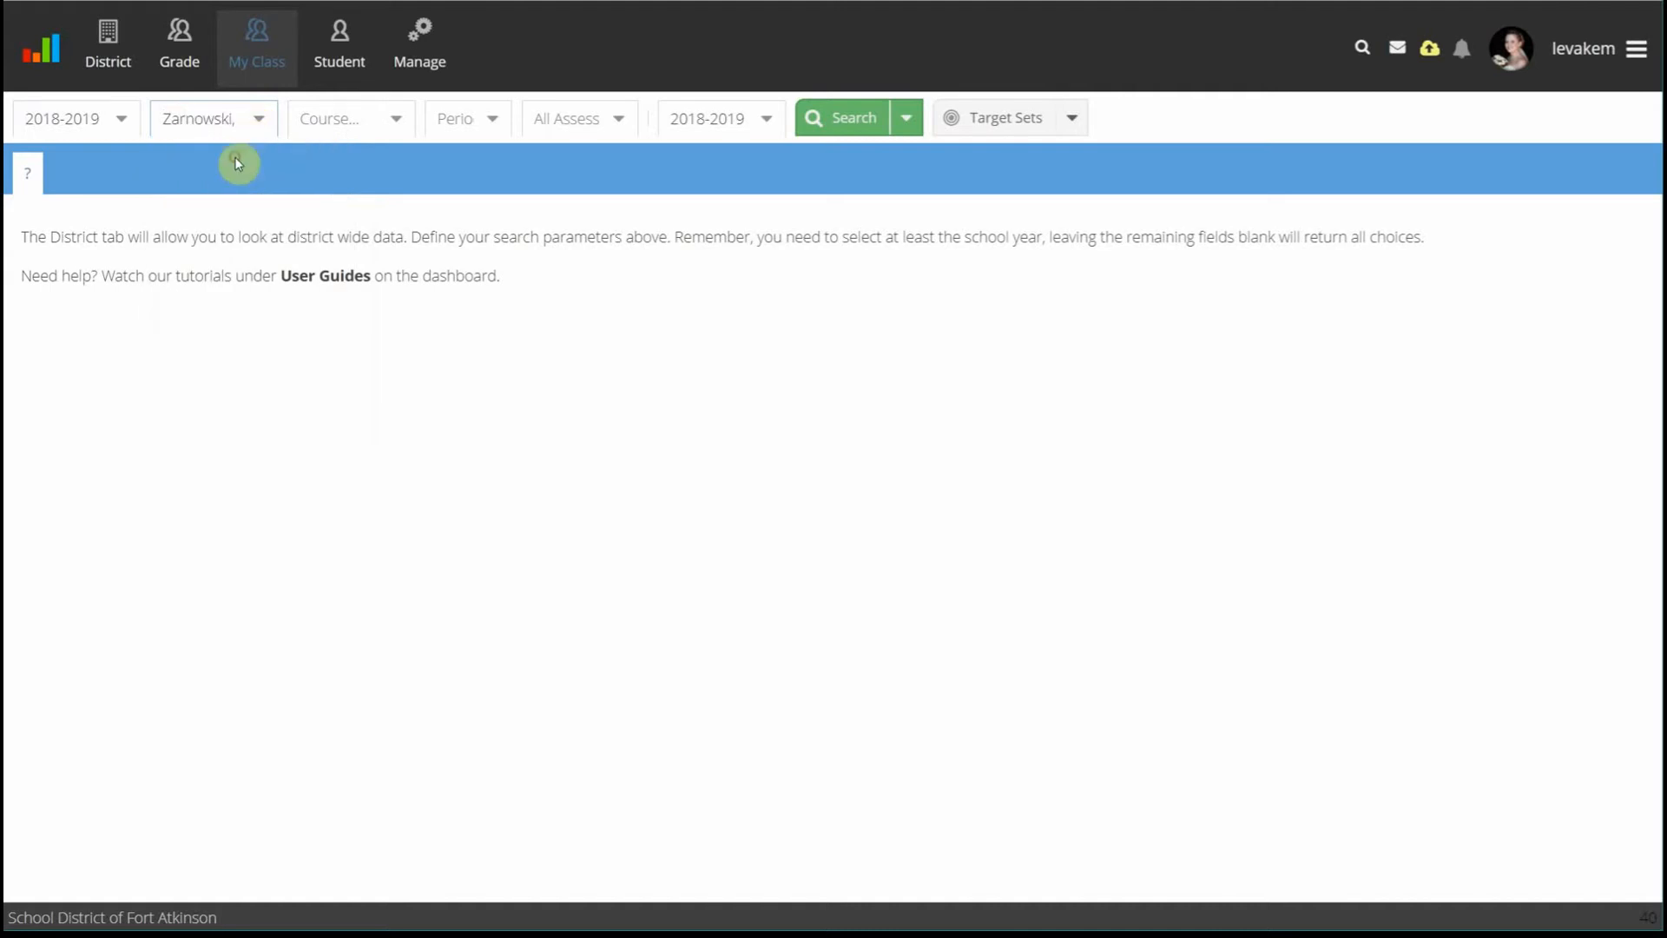
# Limit the class search to the course 2018-2019 LANG/READ 6, leaving the period blank.
pyautogui.click(391, 121)
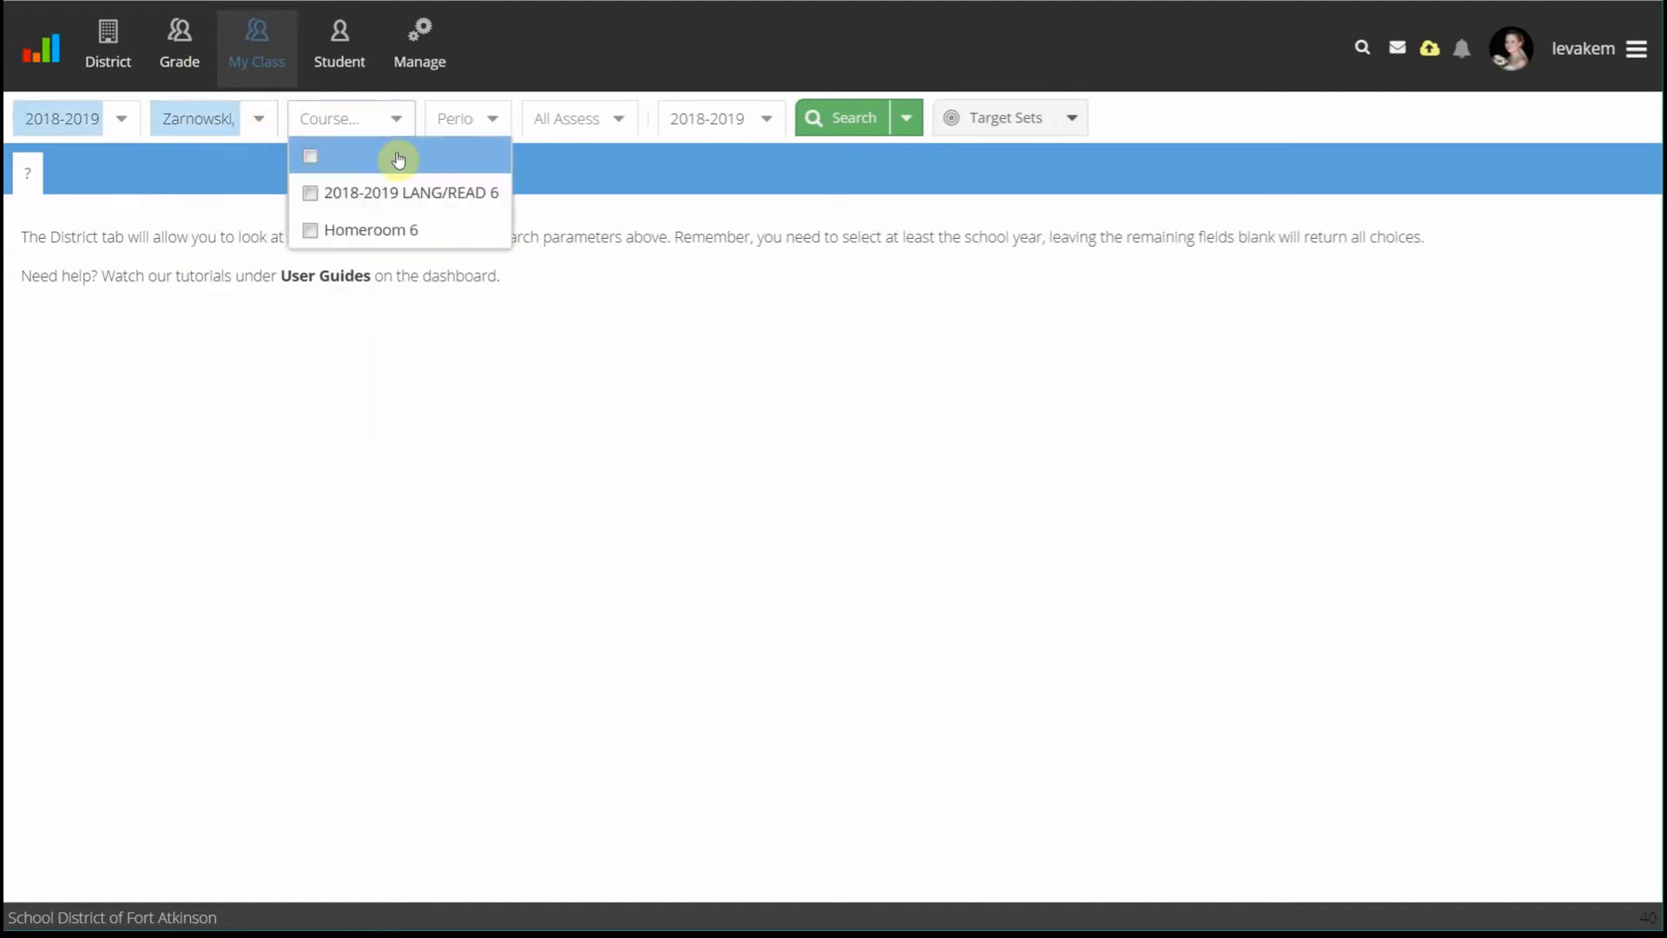
pyautogui.click(405, 206)
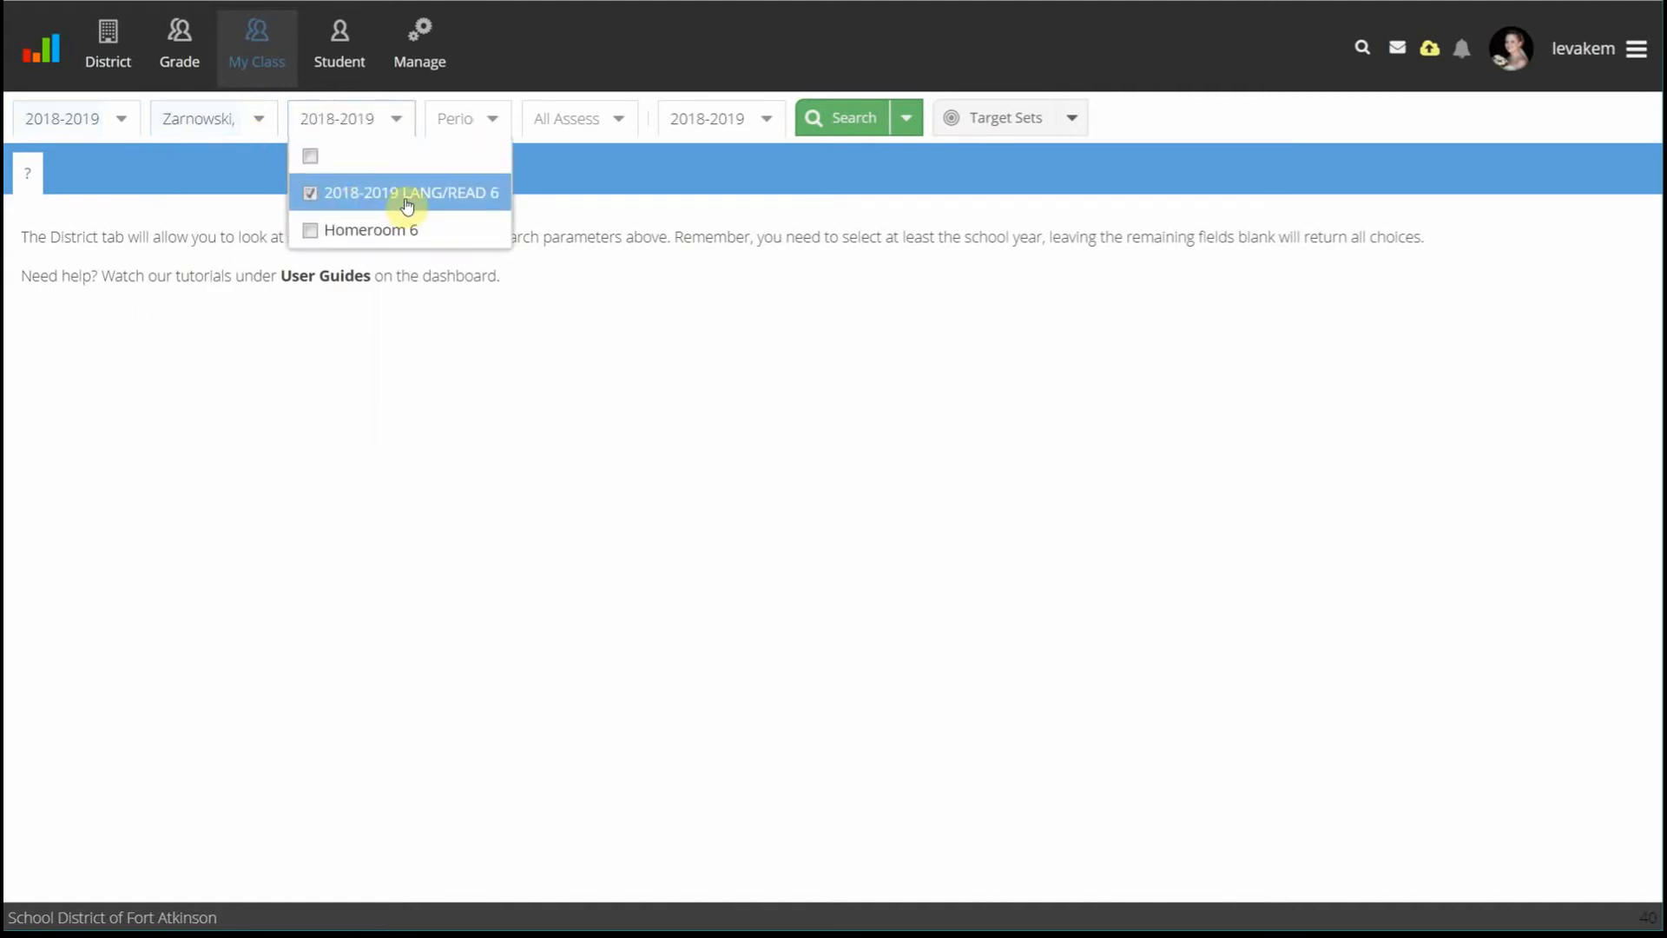
pyautogui.moveTo(550, 168); pyautogui.dragTo(493, 124)
pyautogui.click(493, 124)
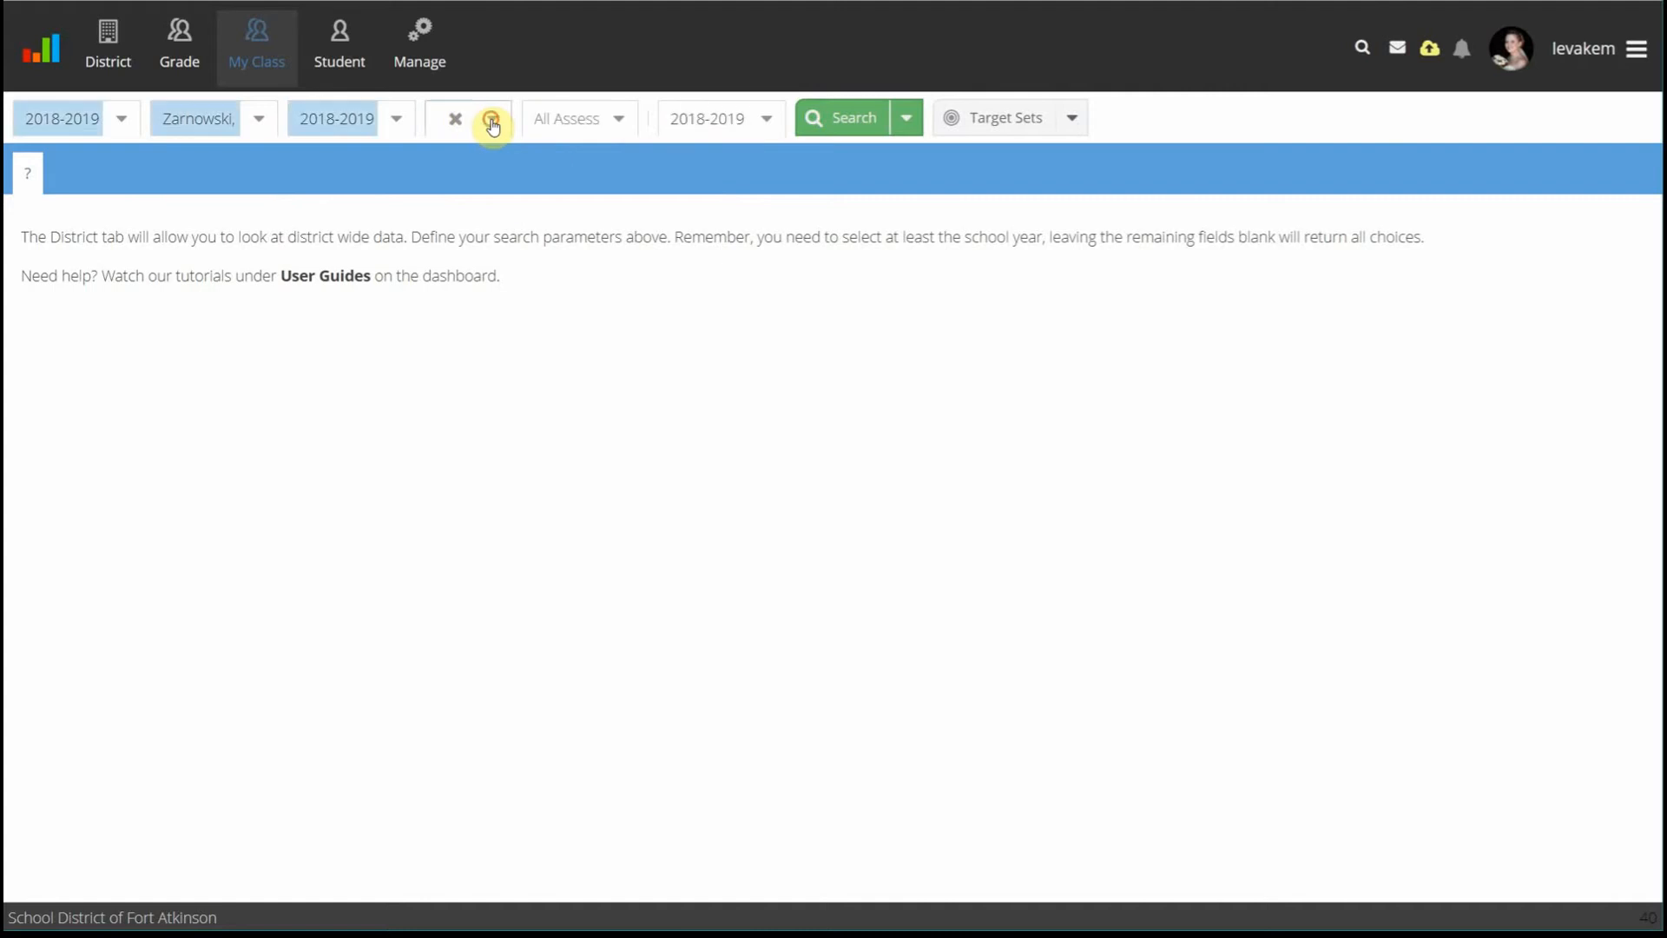
pyautogui.click(570, 164)
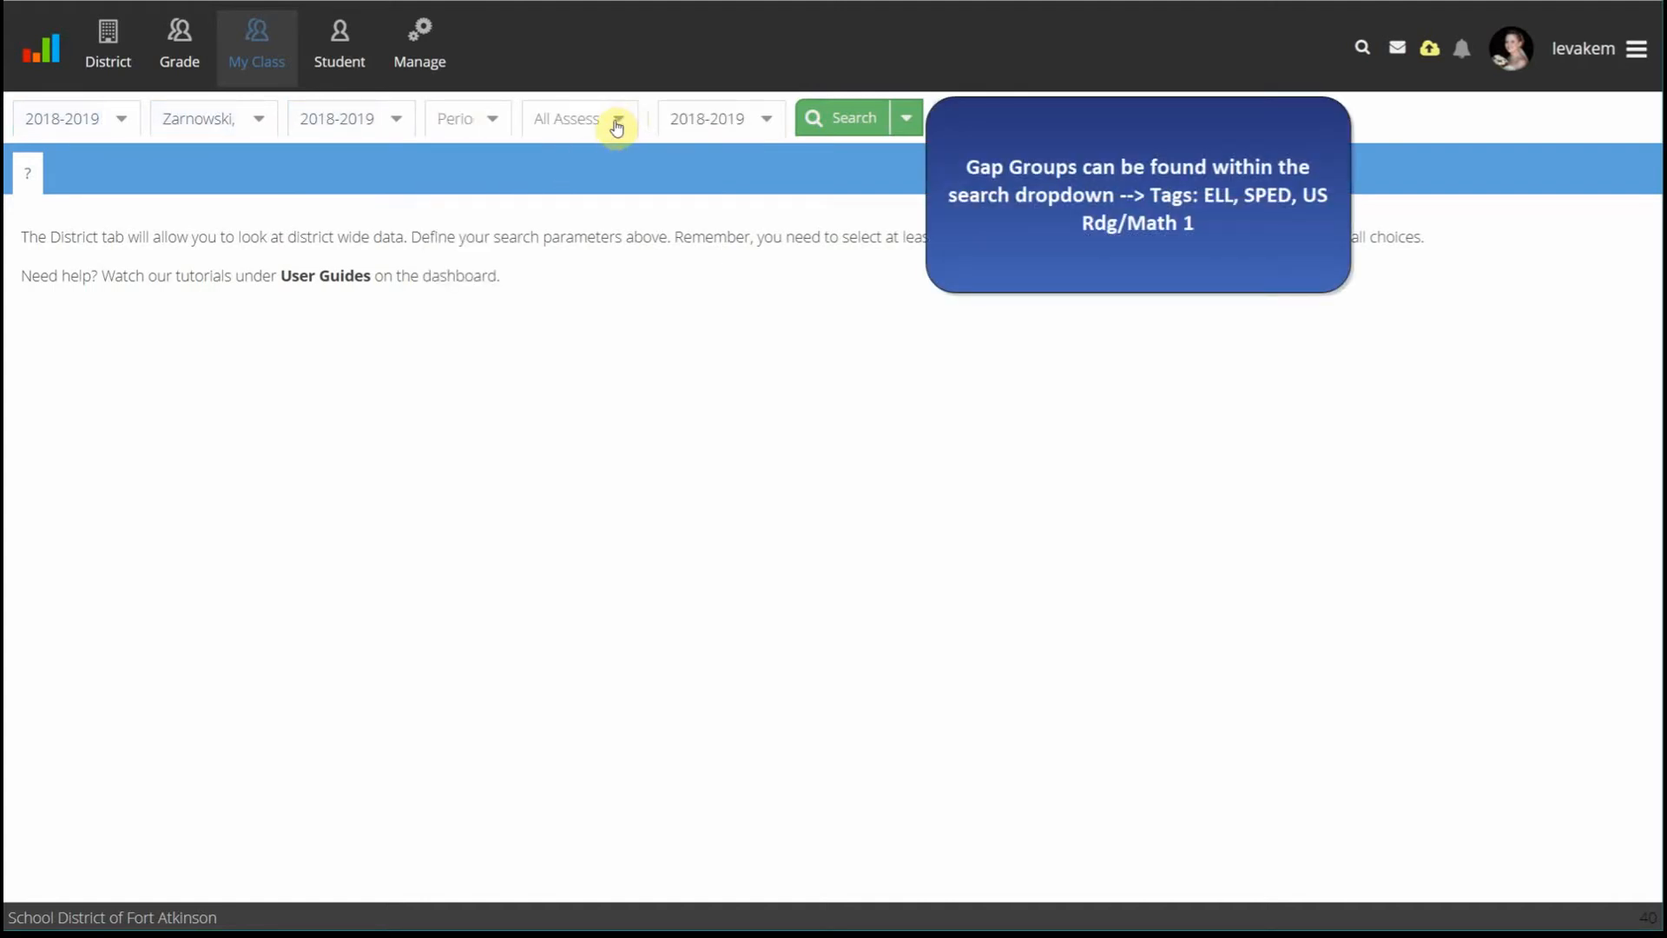
# Select the Performance Task - ELA assessment and run the class search for 2018-2019.
pyautogui.click(617, 127)
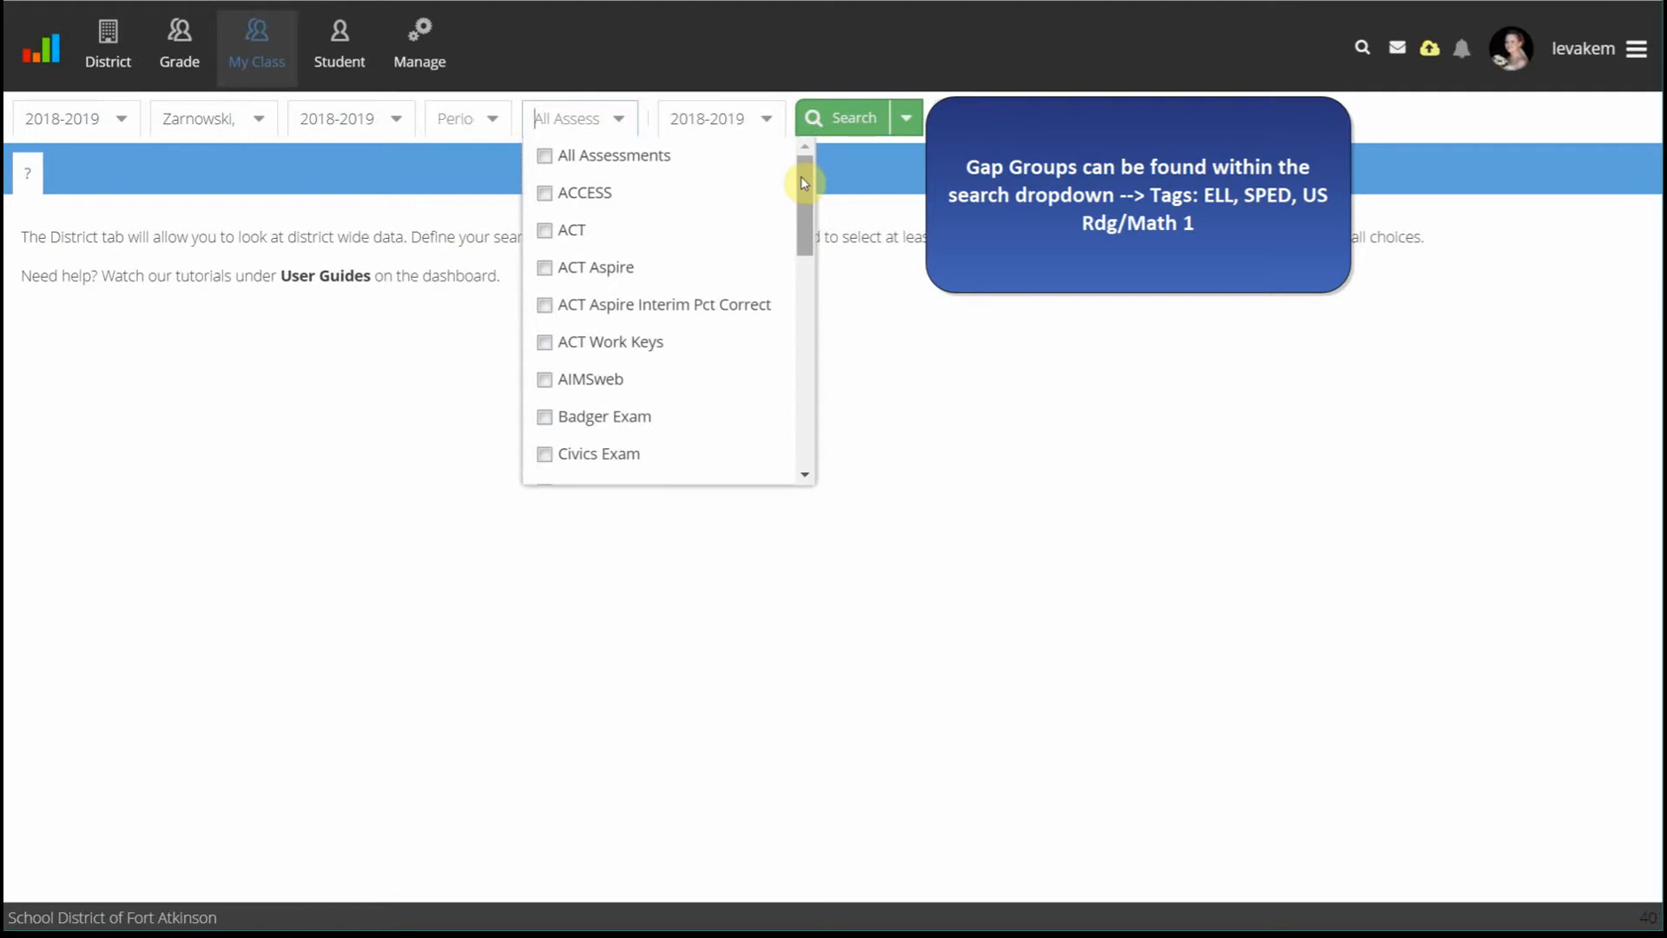
pyautogui.moveTo(801, 175); pyautogui.dragTo(819, 383)
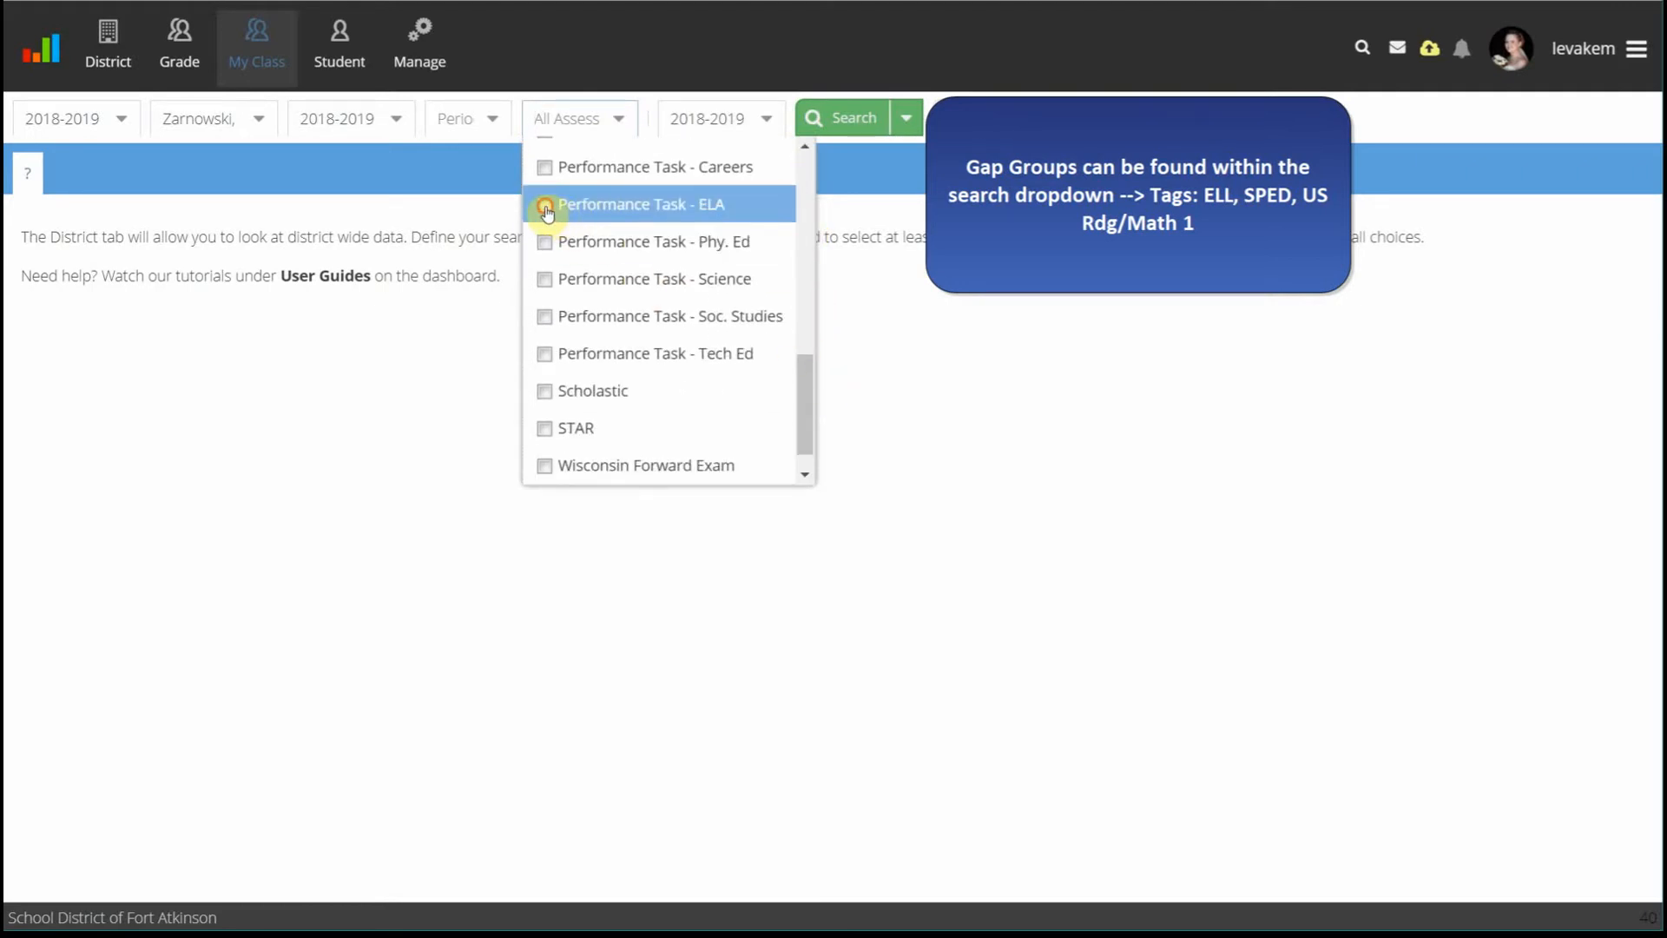
pyautogui.click(545, 206)
pyautogui.click(890, 174)
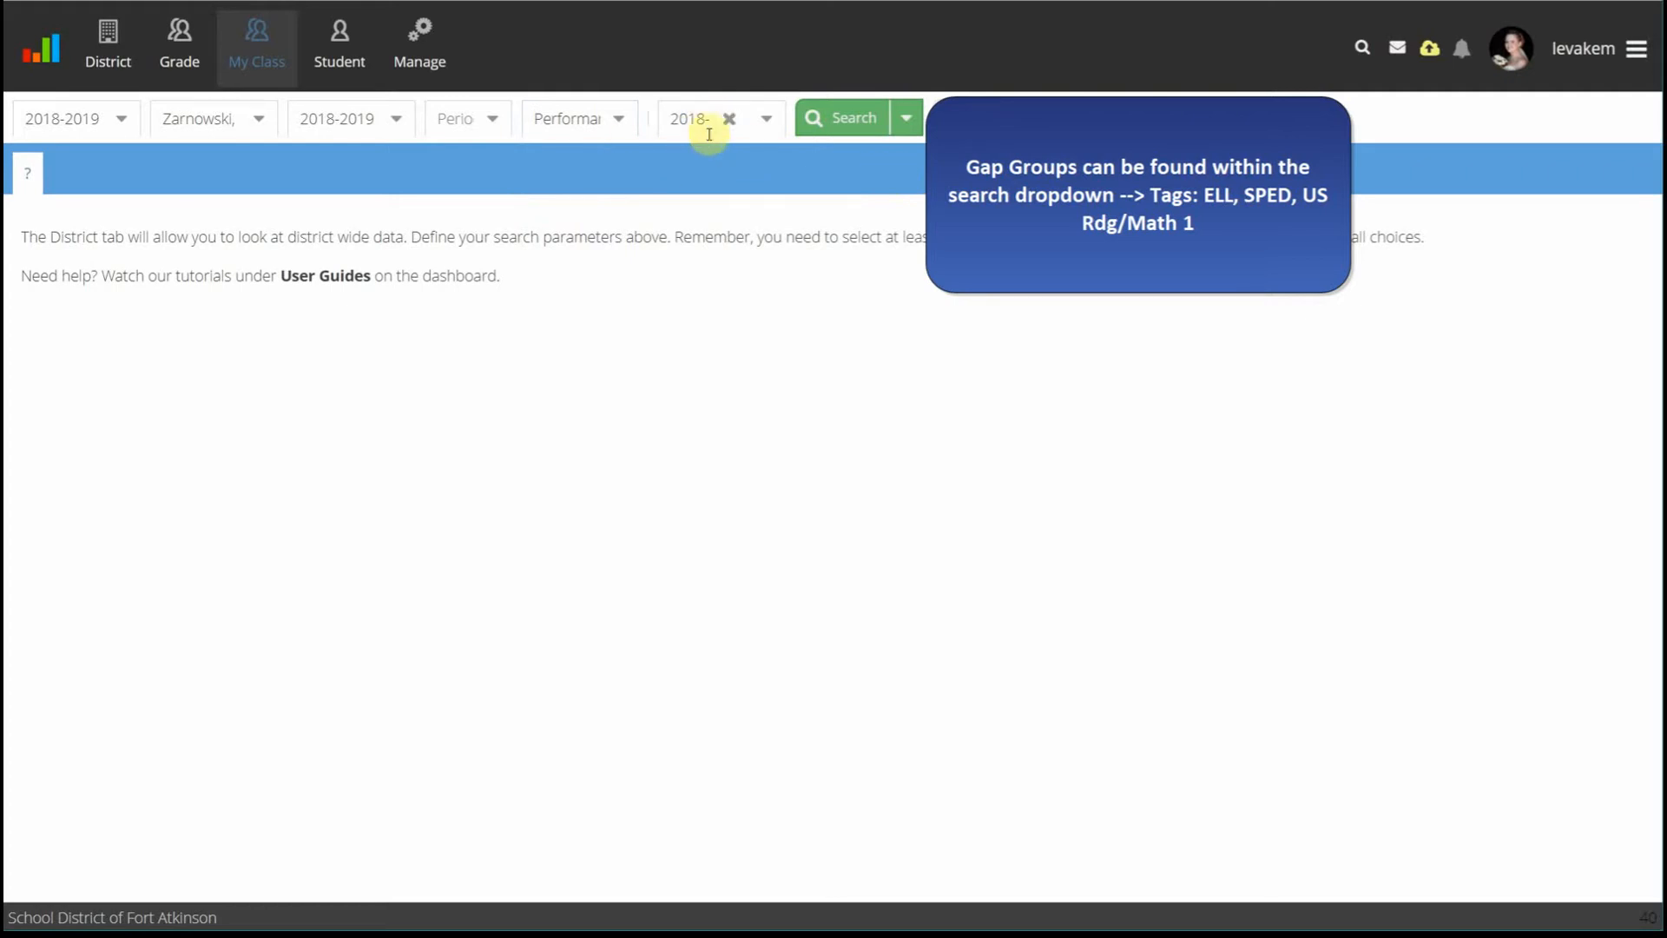
pyautogui.click(847, 120)
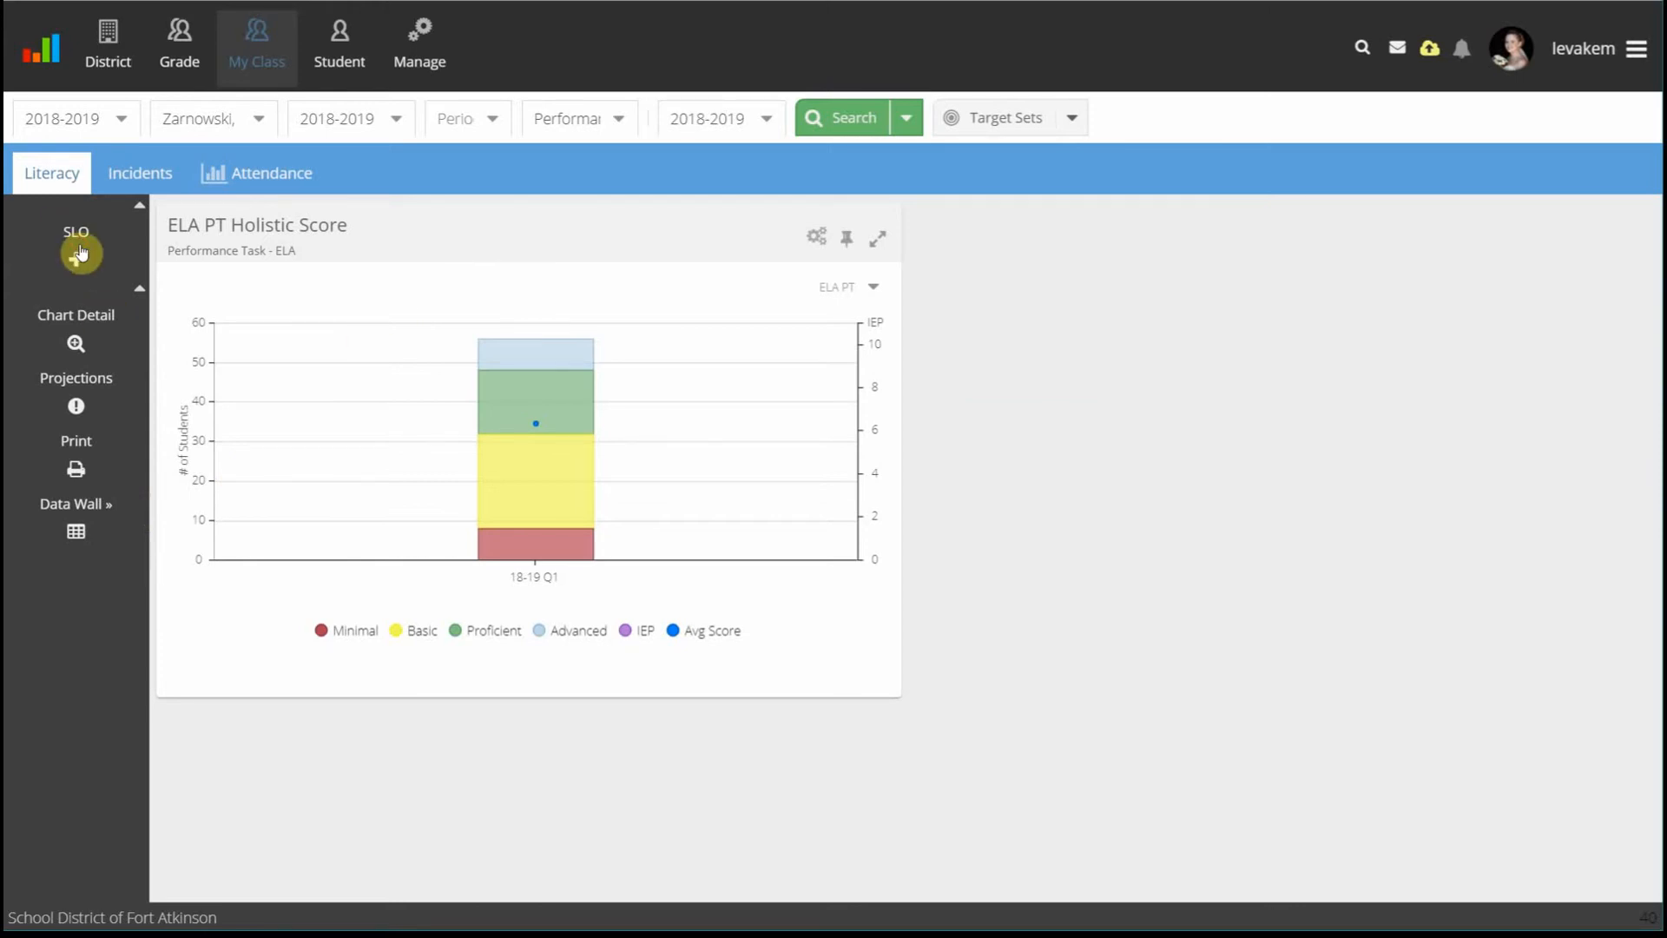
# Start an SLO from the Proficient section of the ELA PT Holistic Score chart and name it "ELA Grade 6 ALL".
pyautogui.click(78, 254)
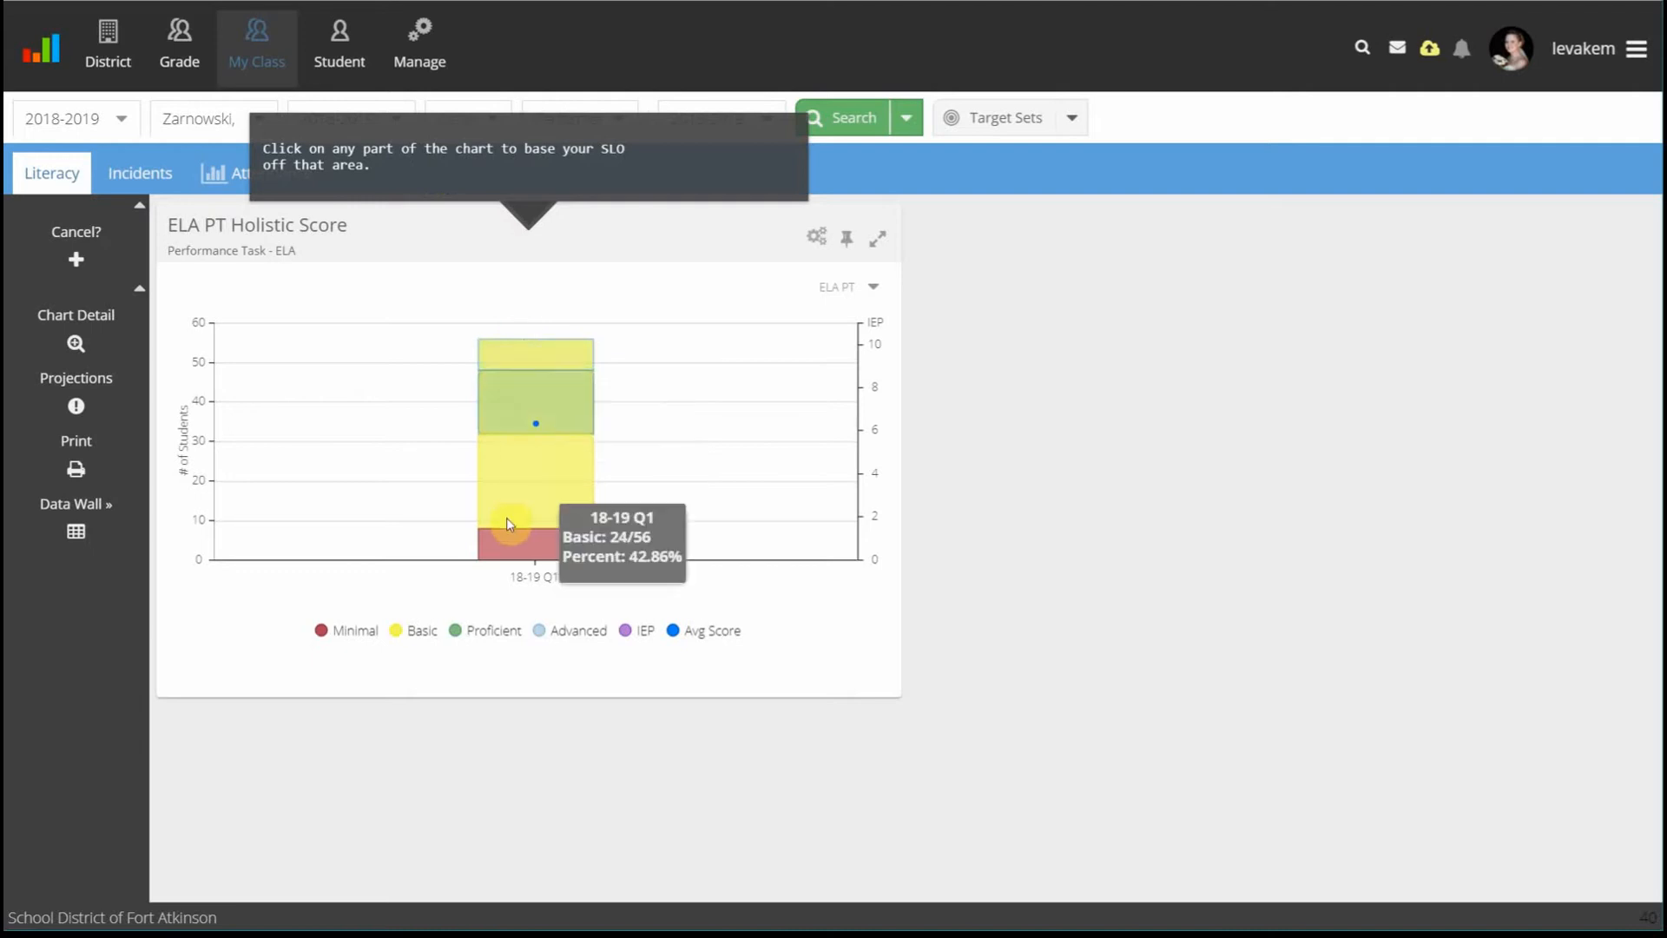
pyautogui.click(502, 412)
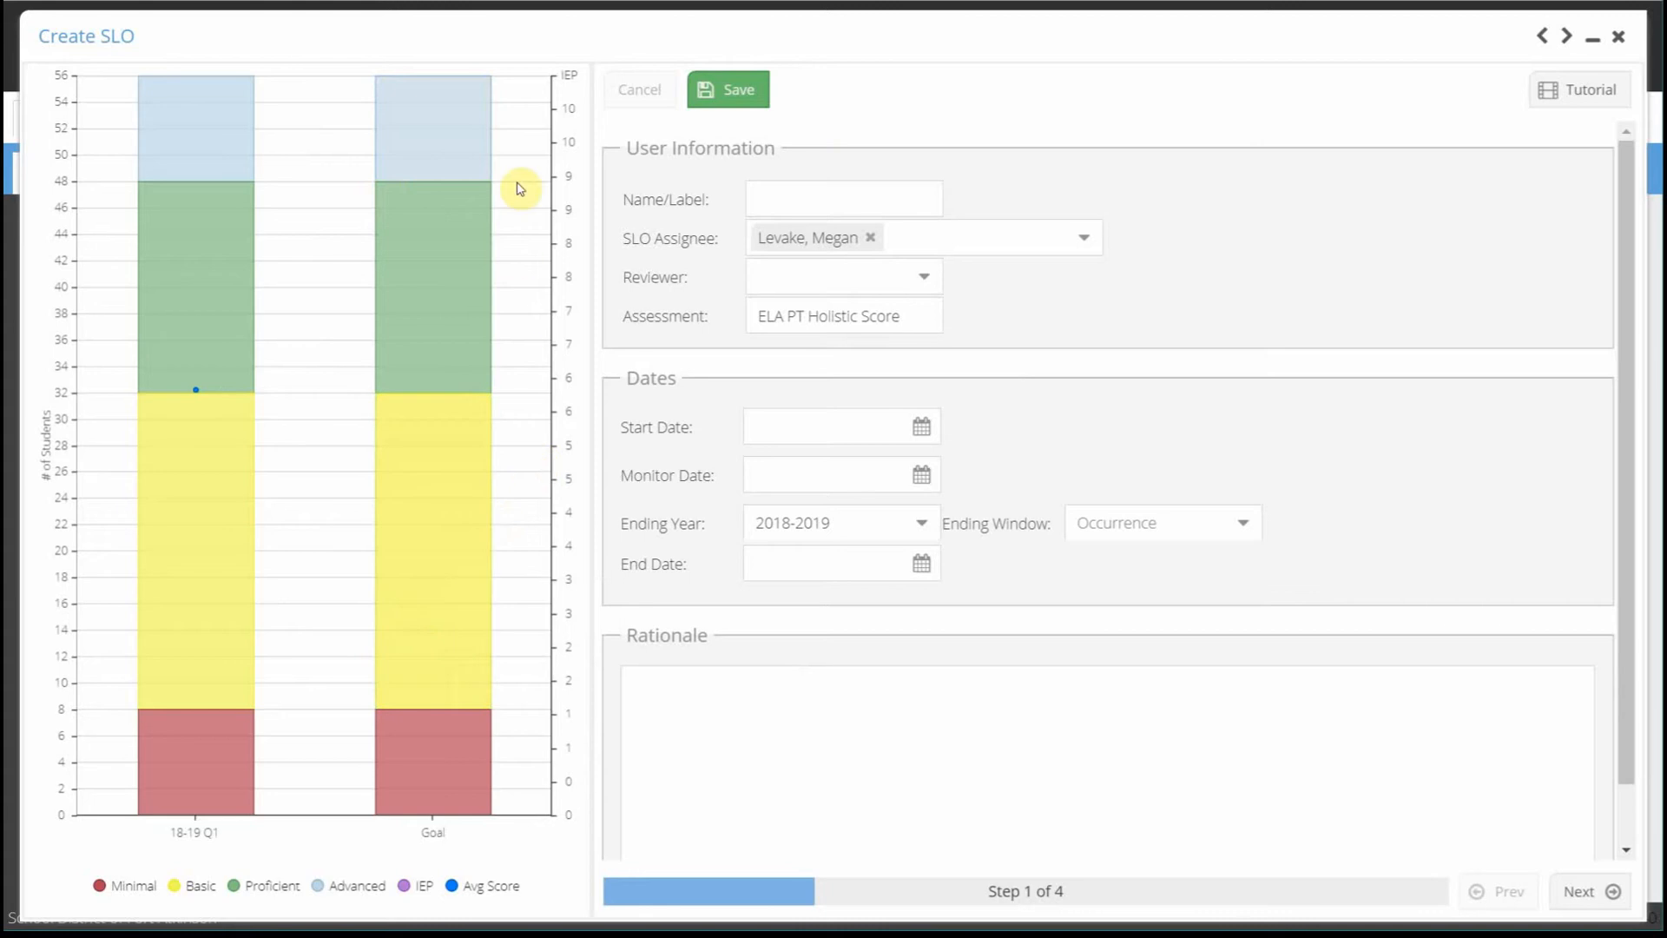
pyautogui.click(764, 198)
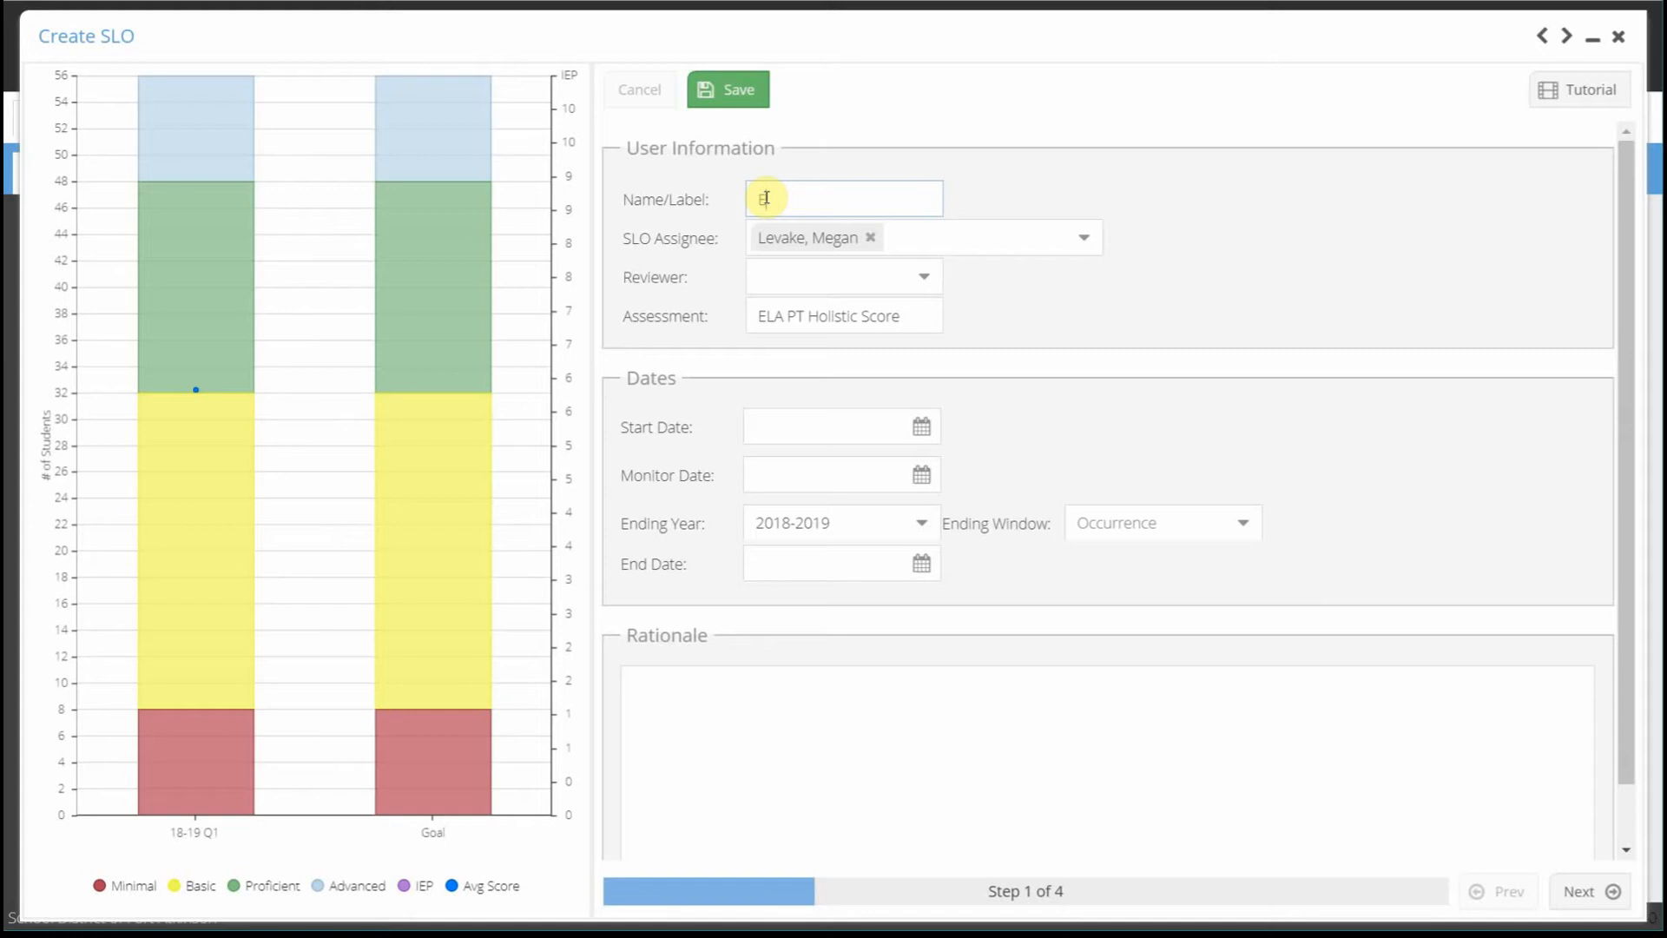
pyautogui.write('ELA Grade 6 ALL')
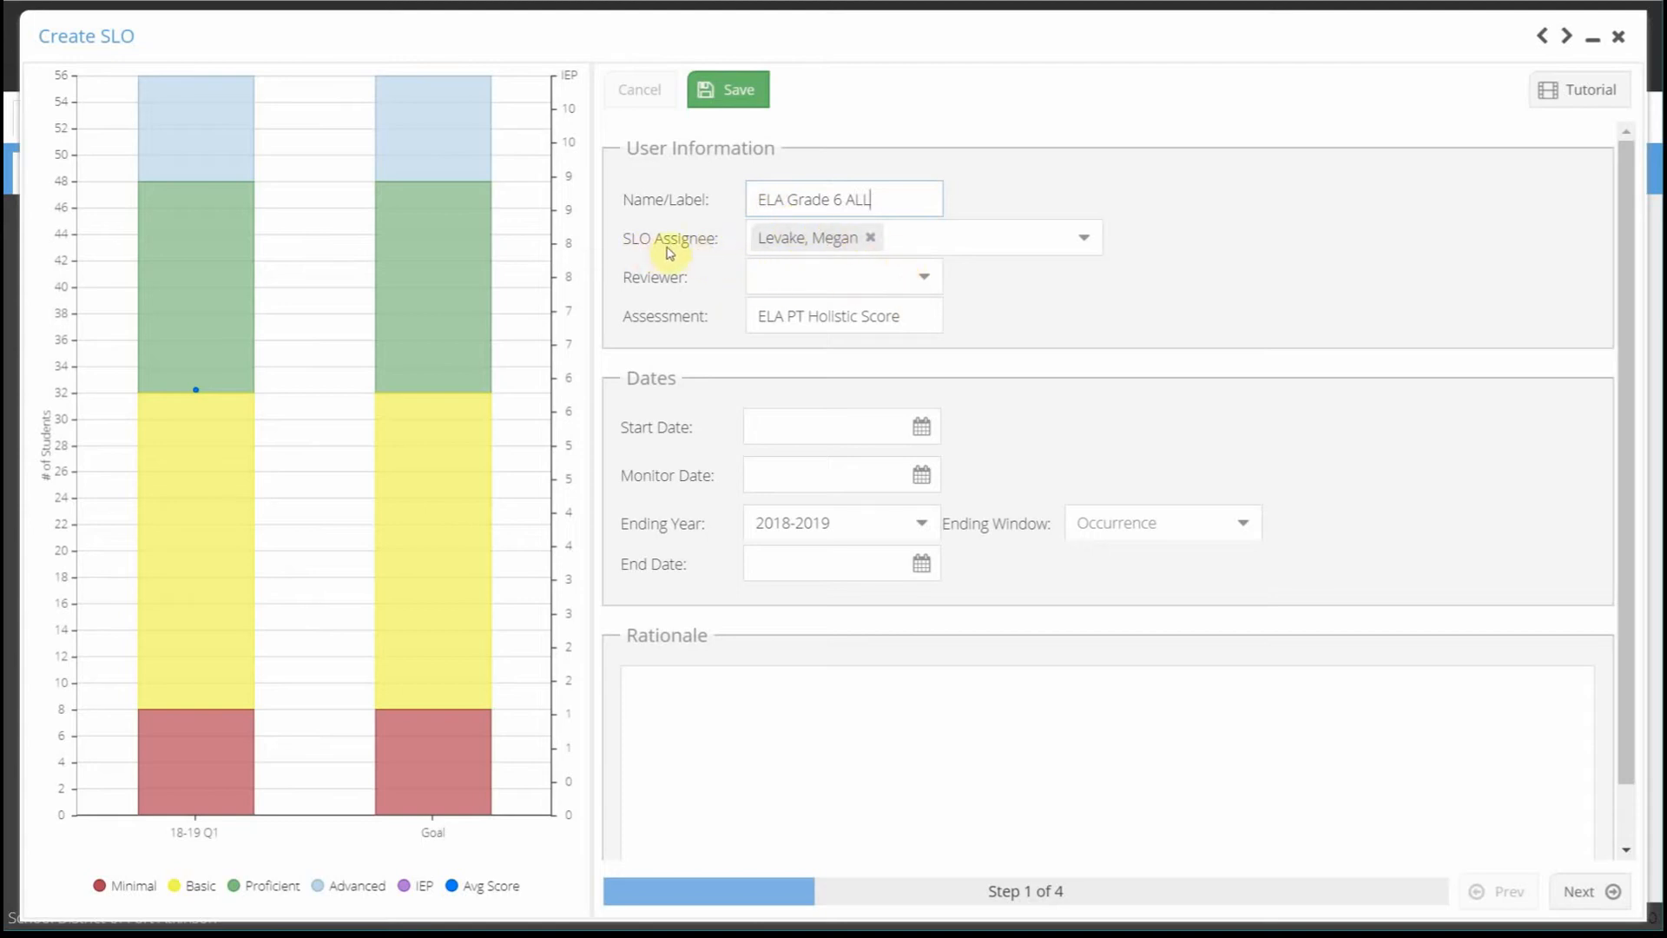
# Assign a reviewer to the SLO by choosing the staff member's name.
pyautogui.click(922, 282)
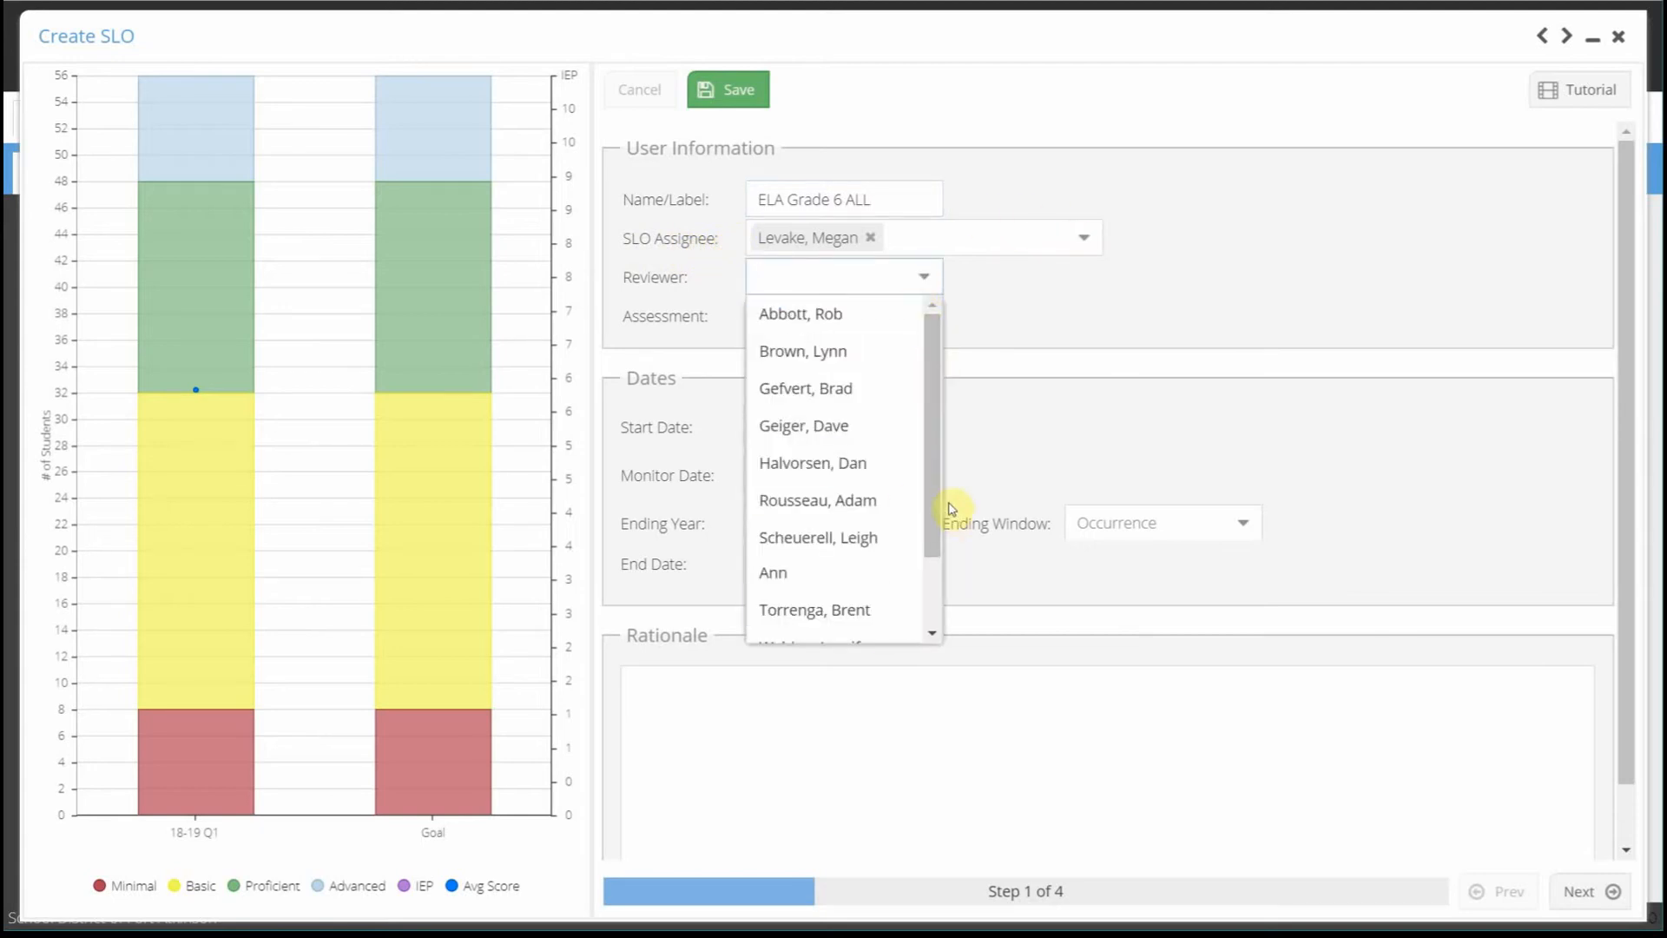
pyautogui.moveTo(931, 503); pyautogui.dragTo(933, 577)
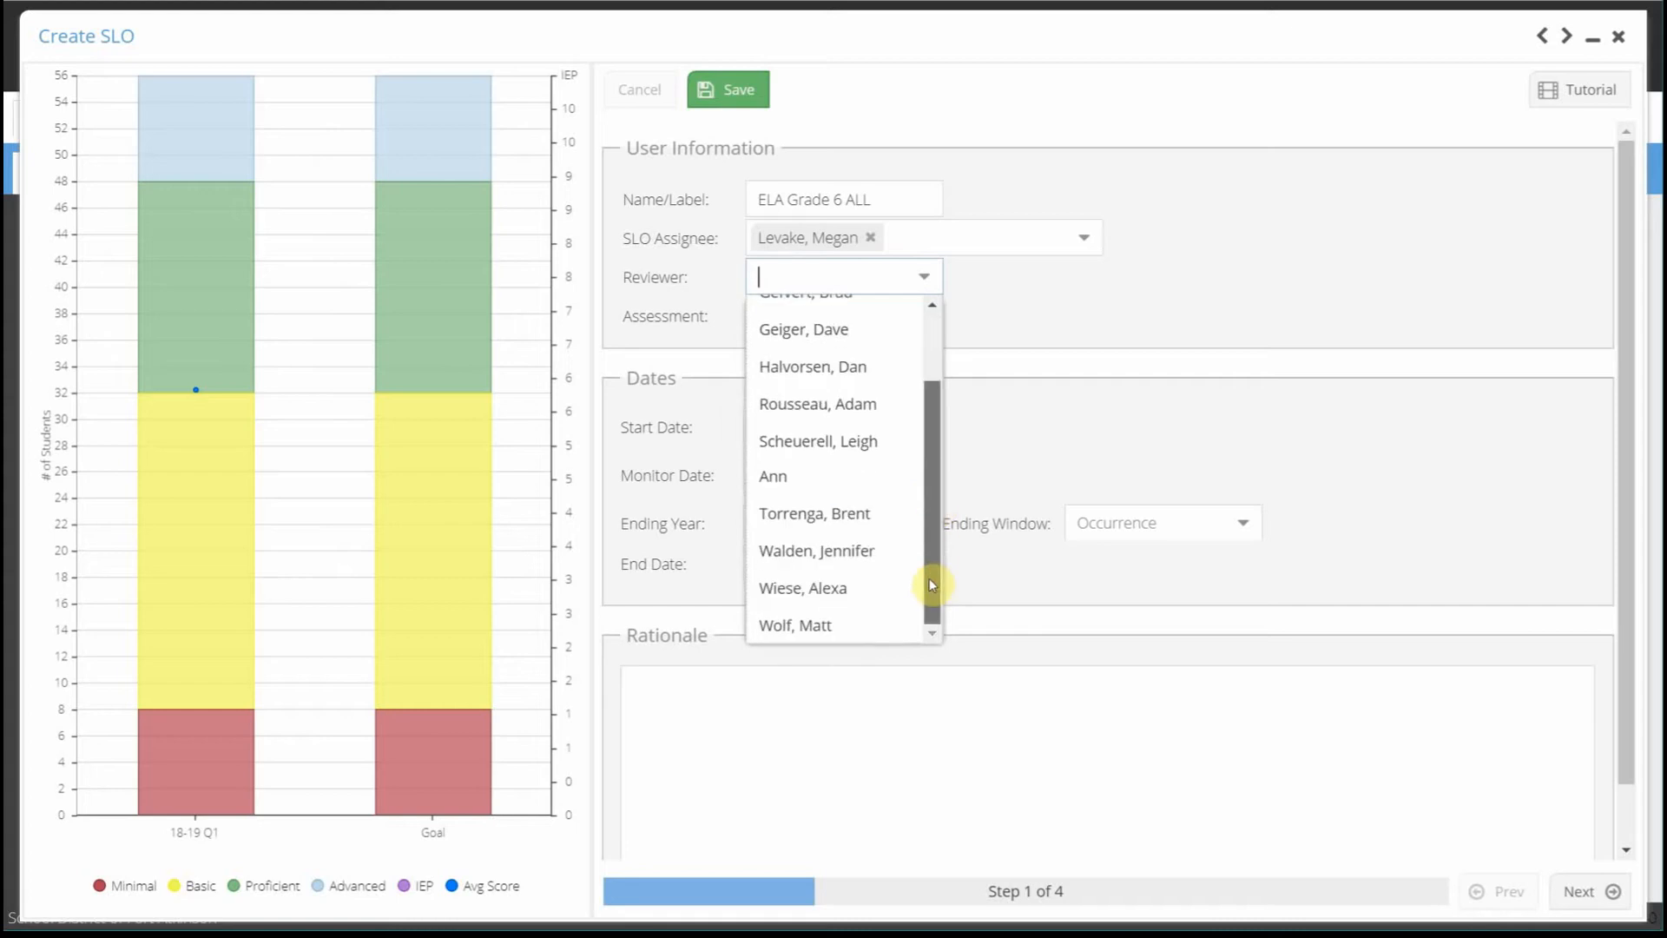
pyautogui.click(834, 594)
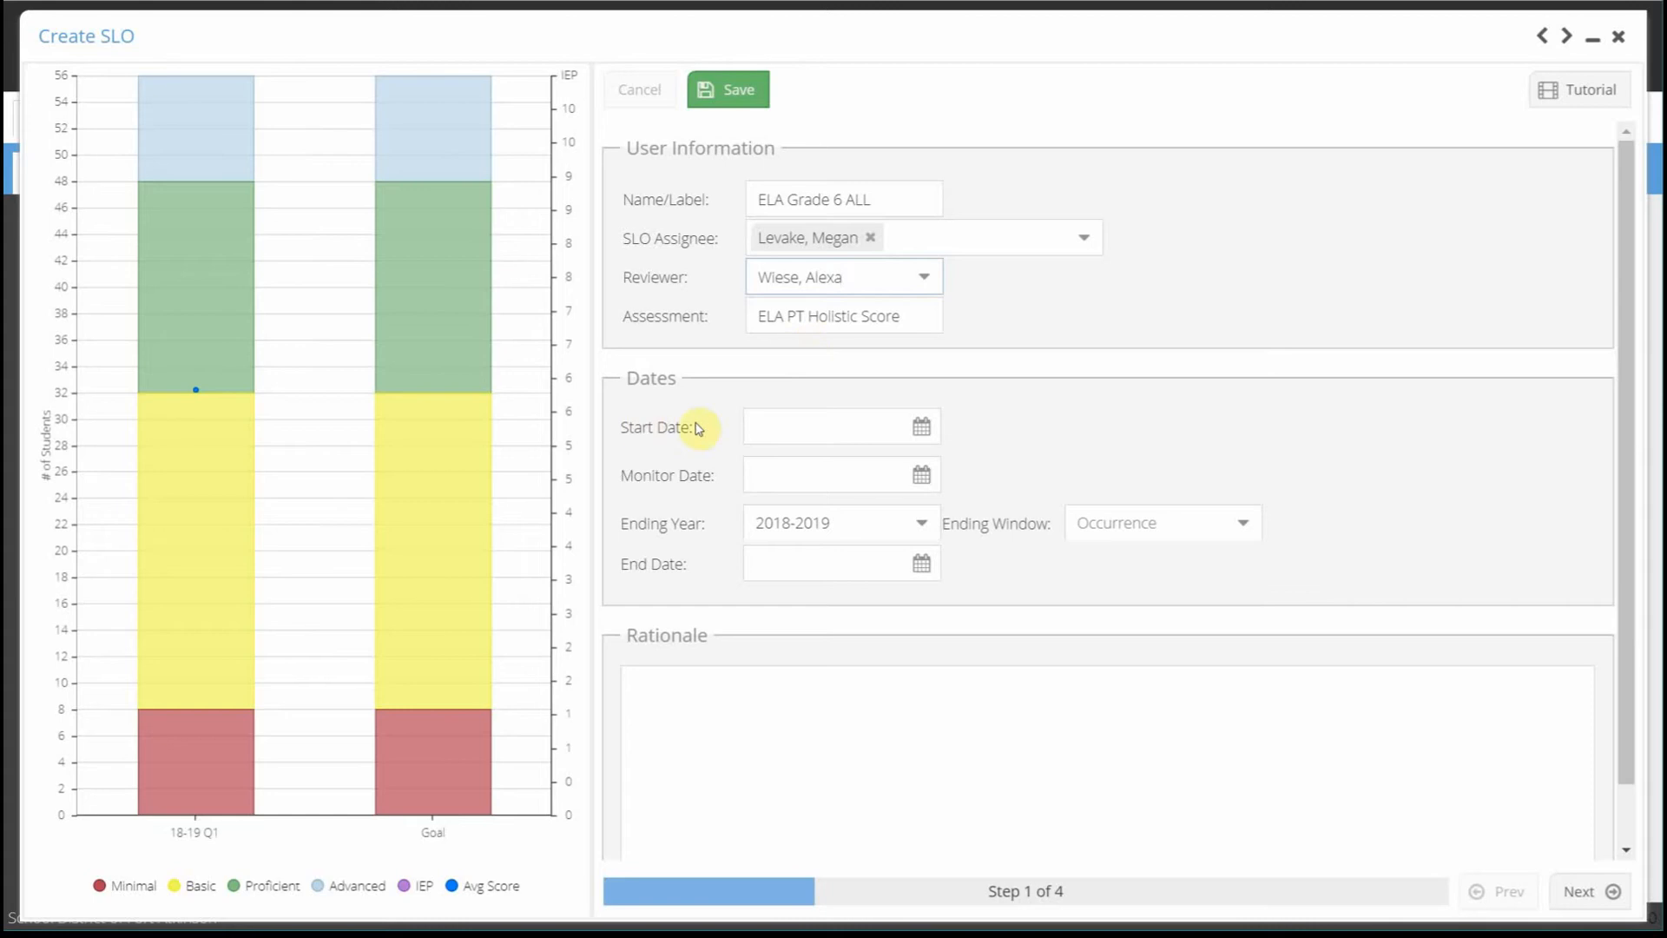
# Set the SLO's start date to 10/31/2018 and its monitor date to 01/31/2019.
pyautogui.click(922, 427)
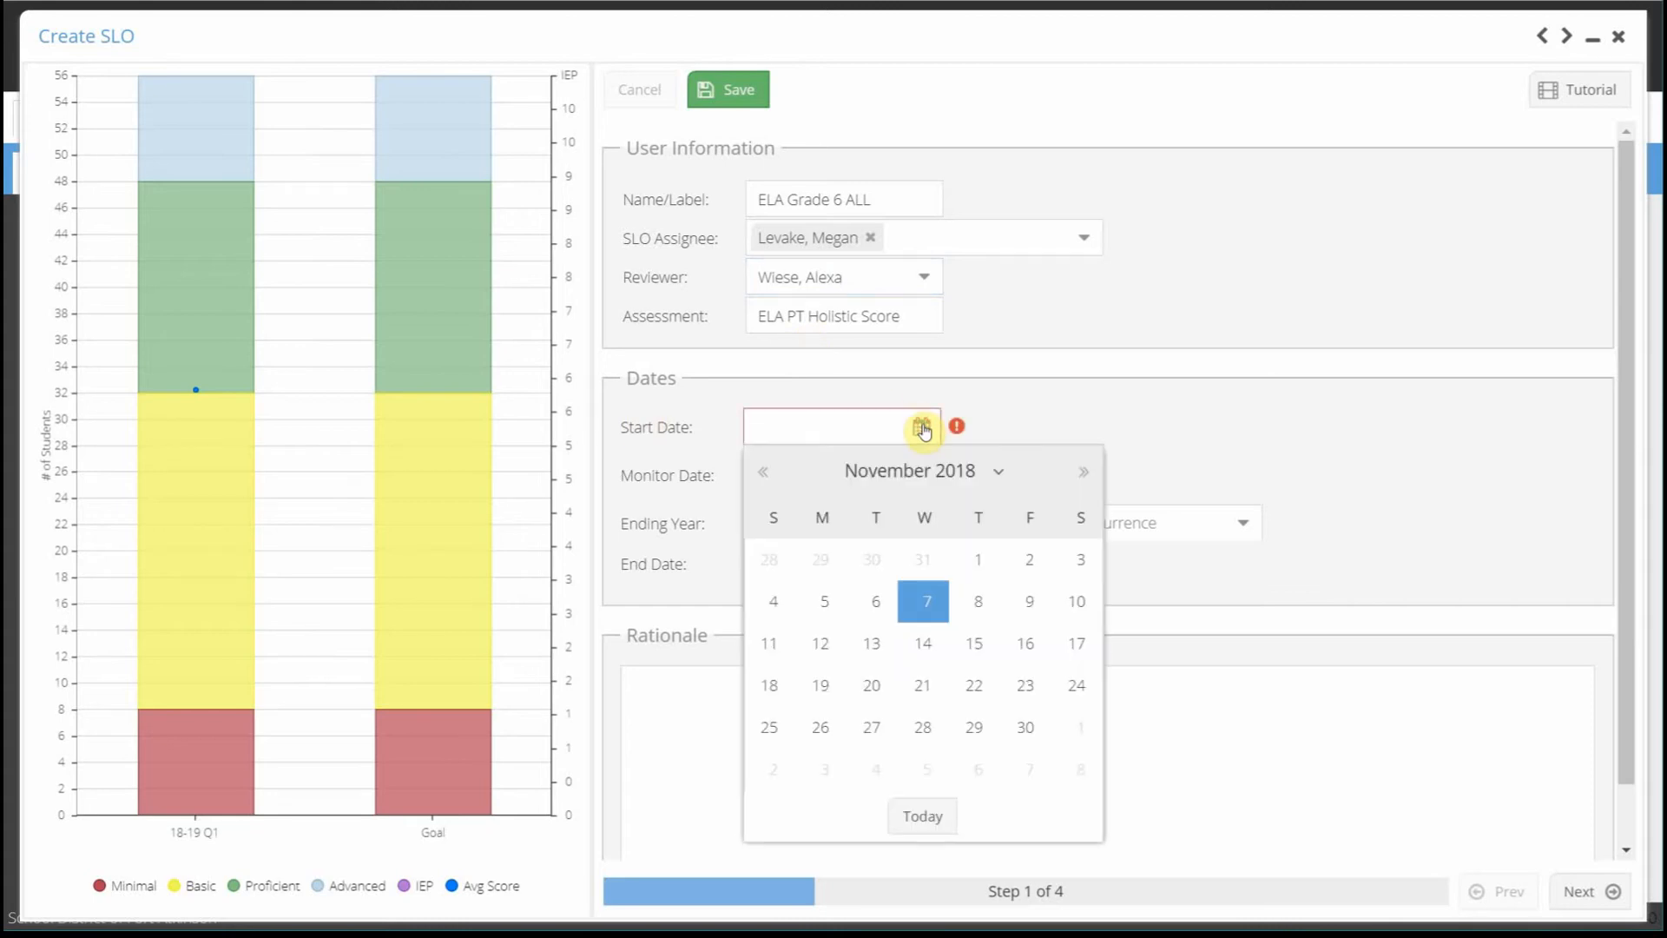
pyautogui.click(761, 472)
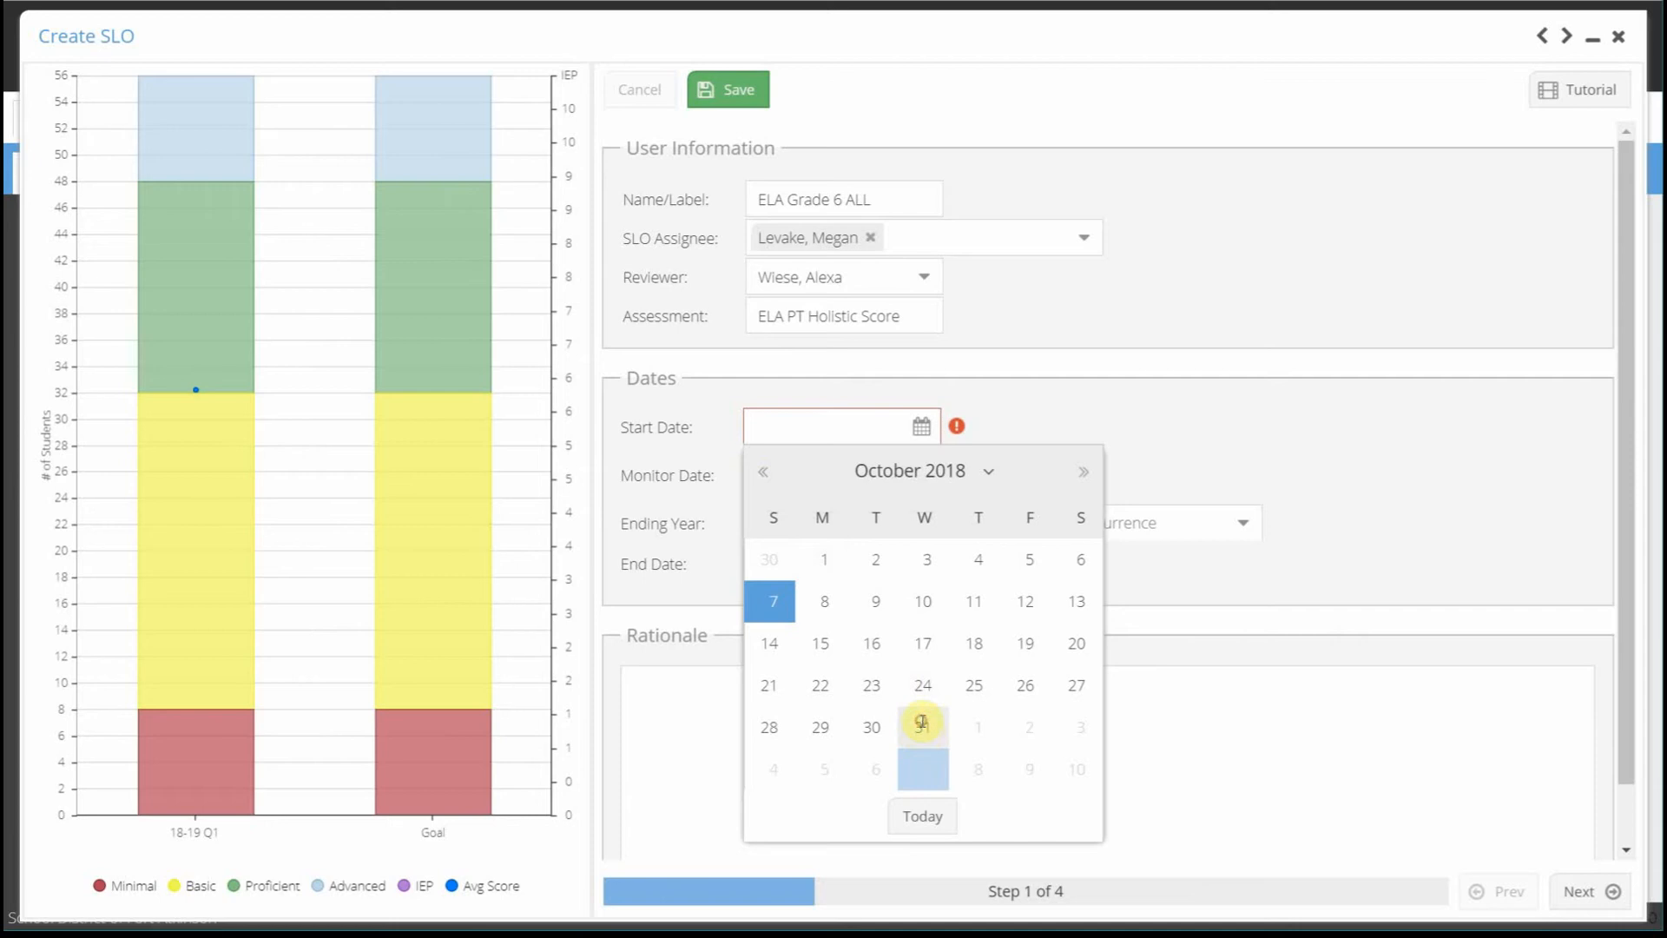
pyautogui.click(922, 723)
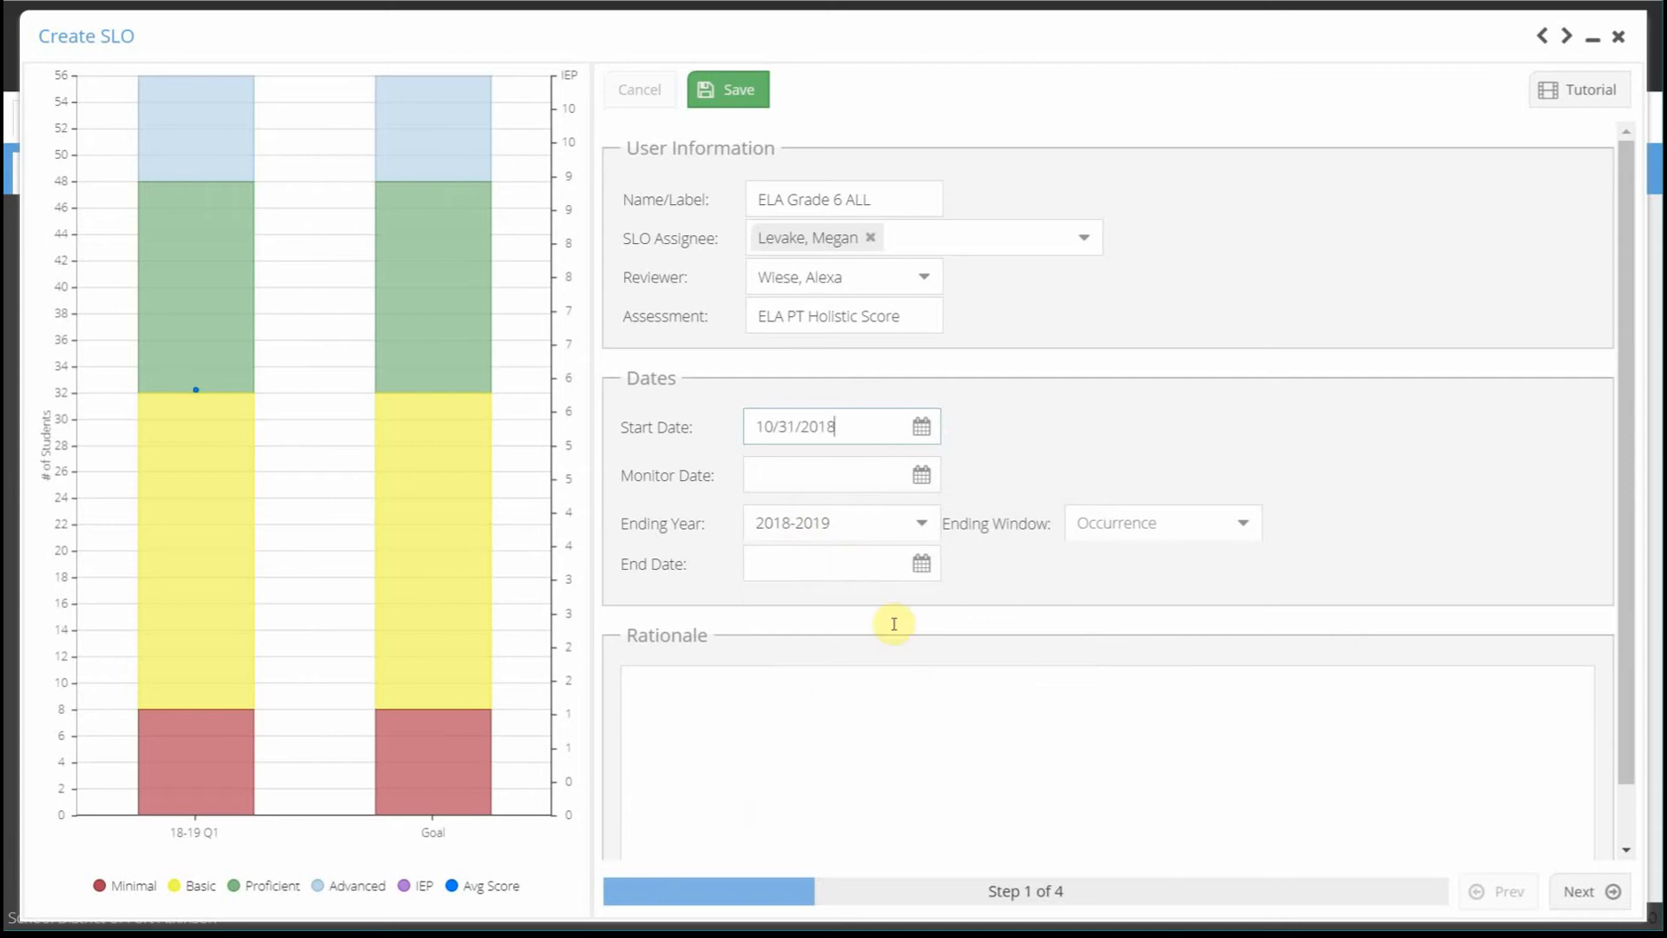
pyautogui.click(922, 479)
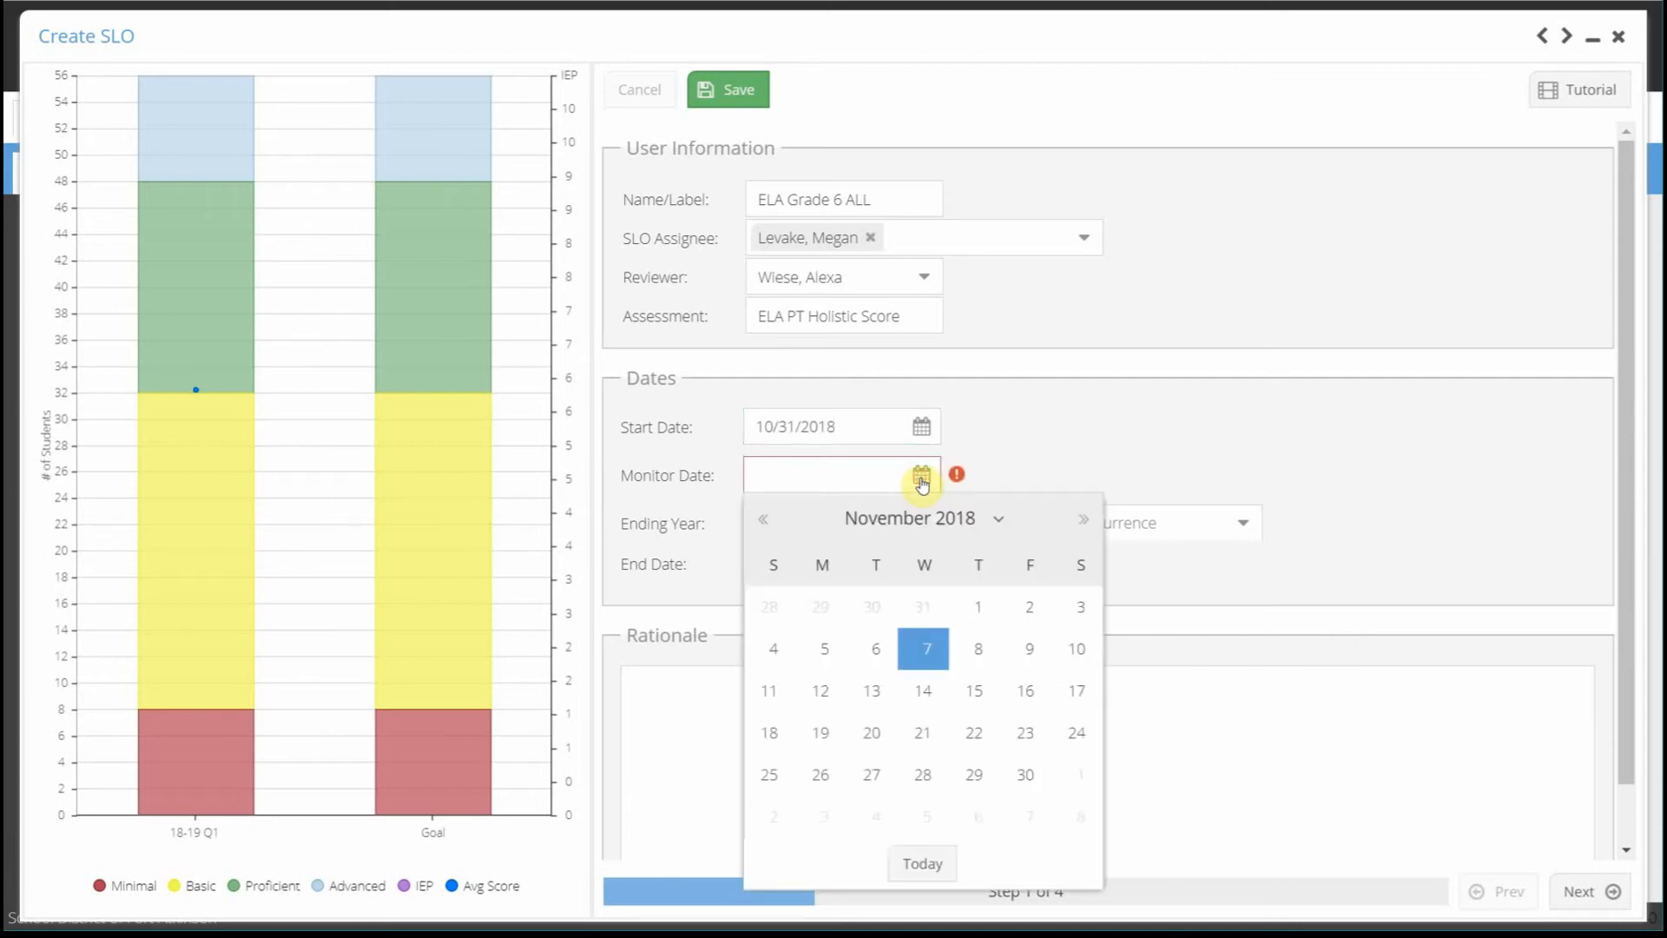
pyautogui.click(1083, 519)
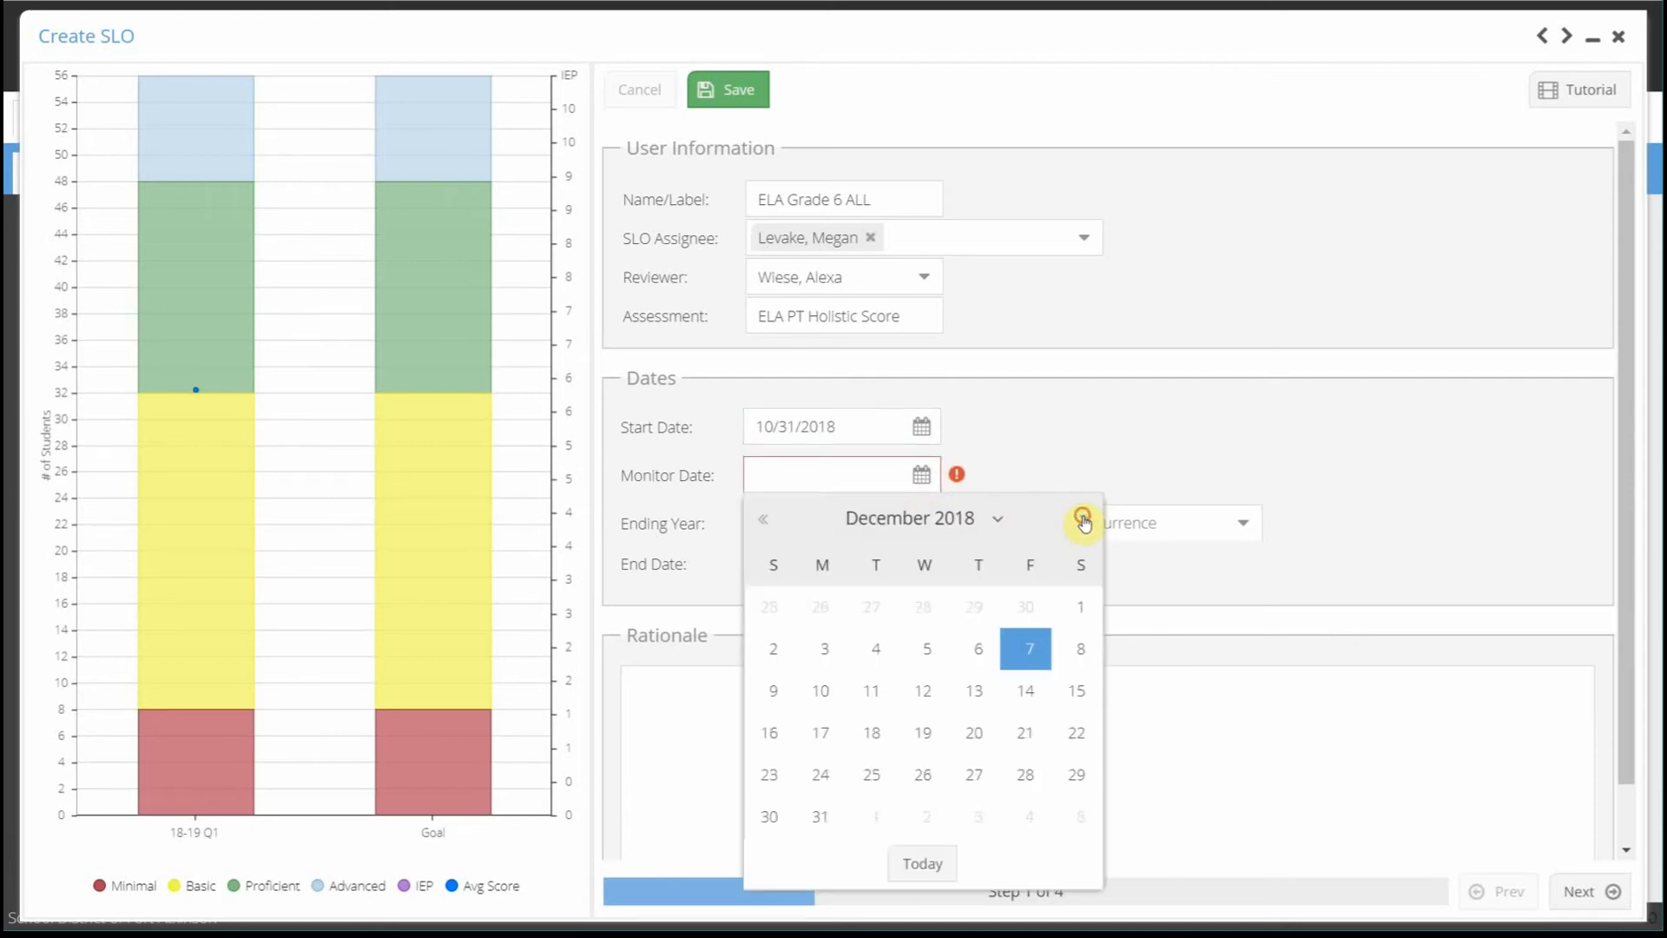
pyautogui.click(1083, 520)
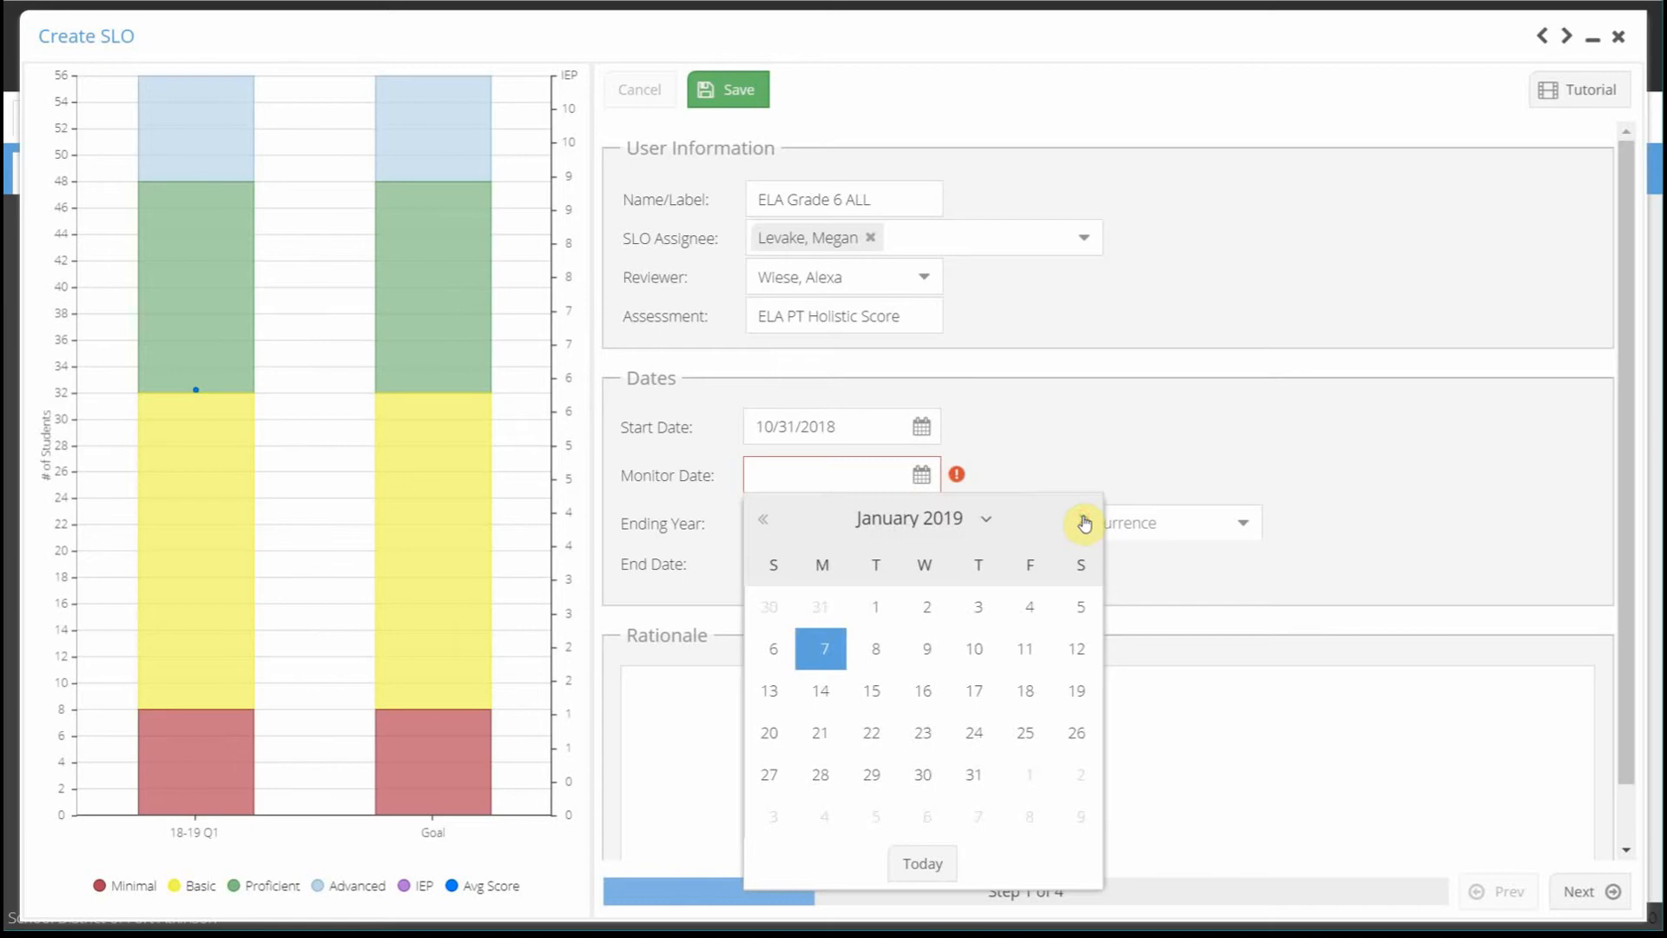
pyautogui.click(975, 777)
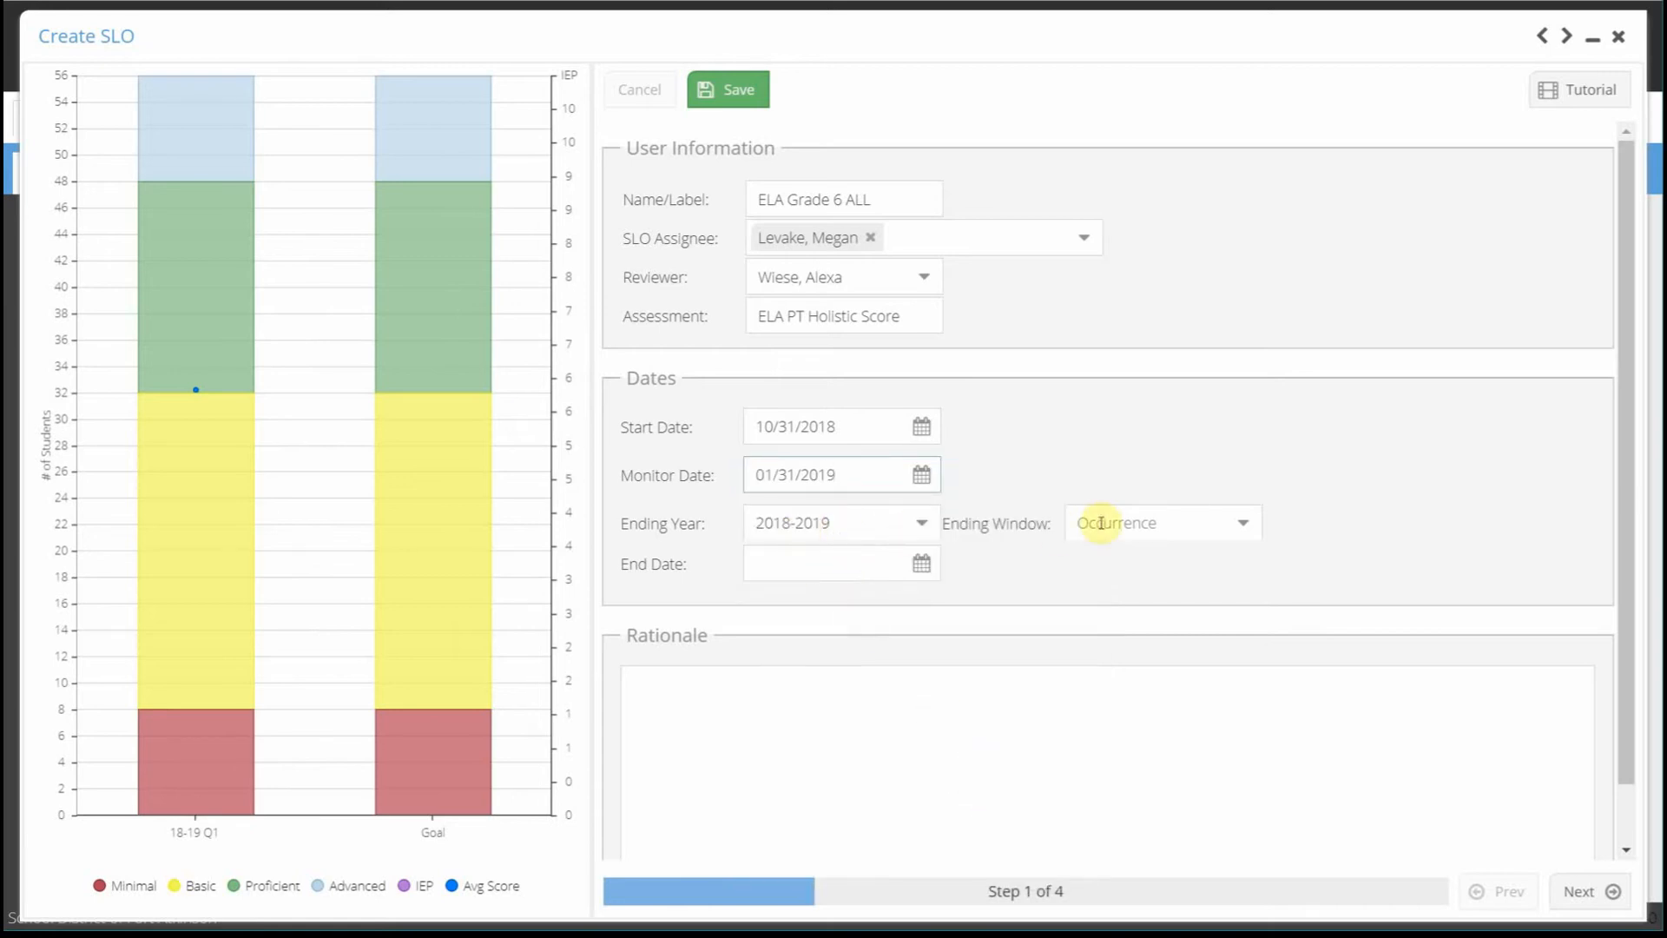
# Set the SLO's ending window to Q4 and its end date to 05/31/2019.
pyautogui.click(1245, 530)
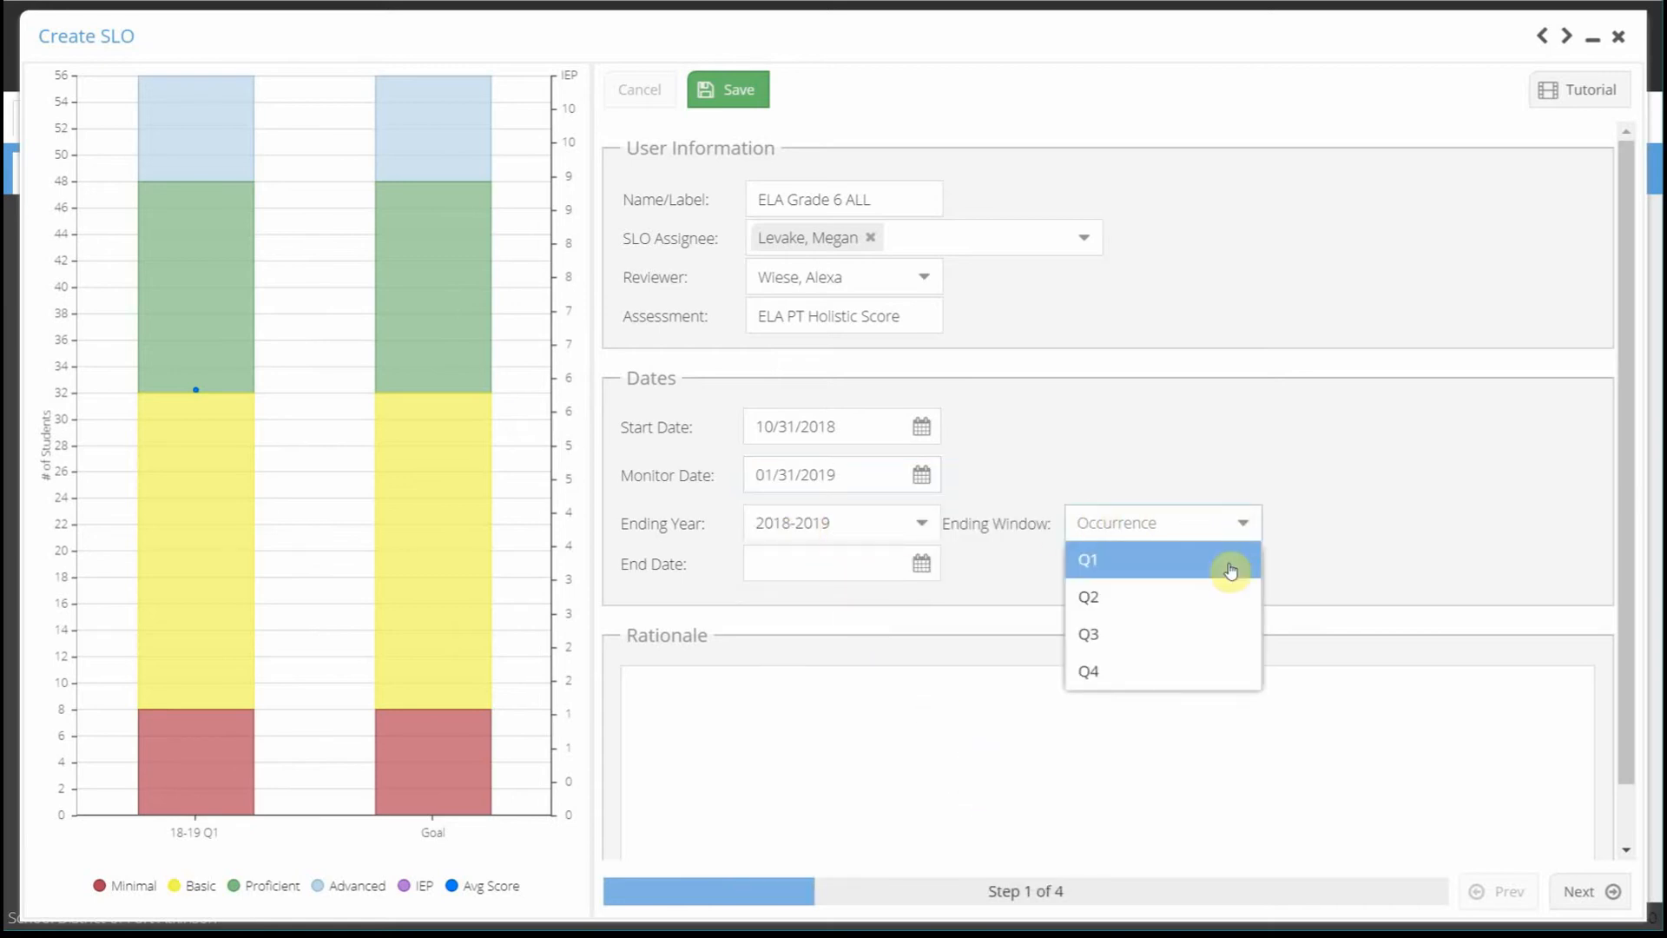
pyautogui.click(1146, 673)
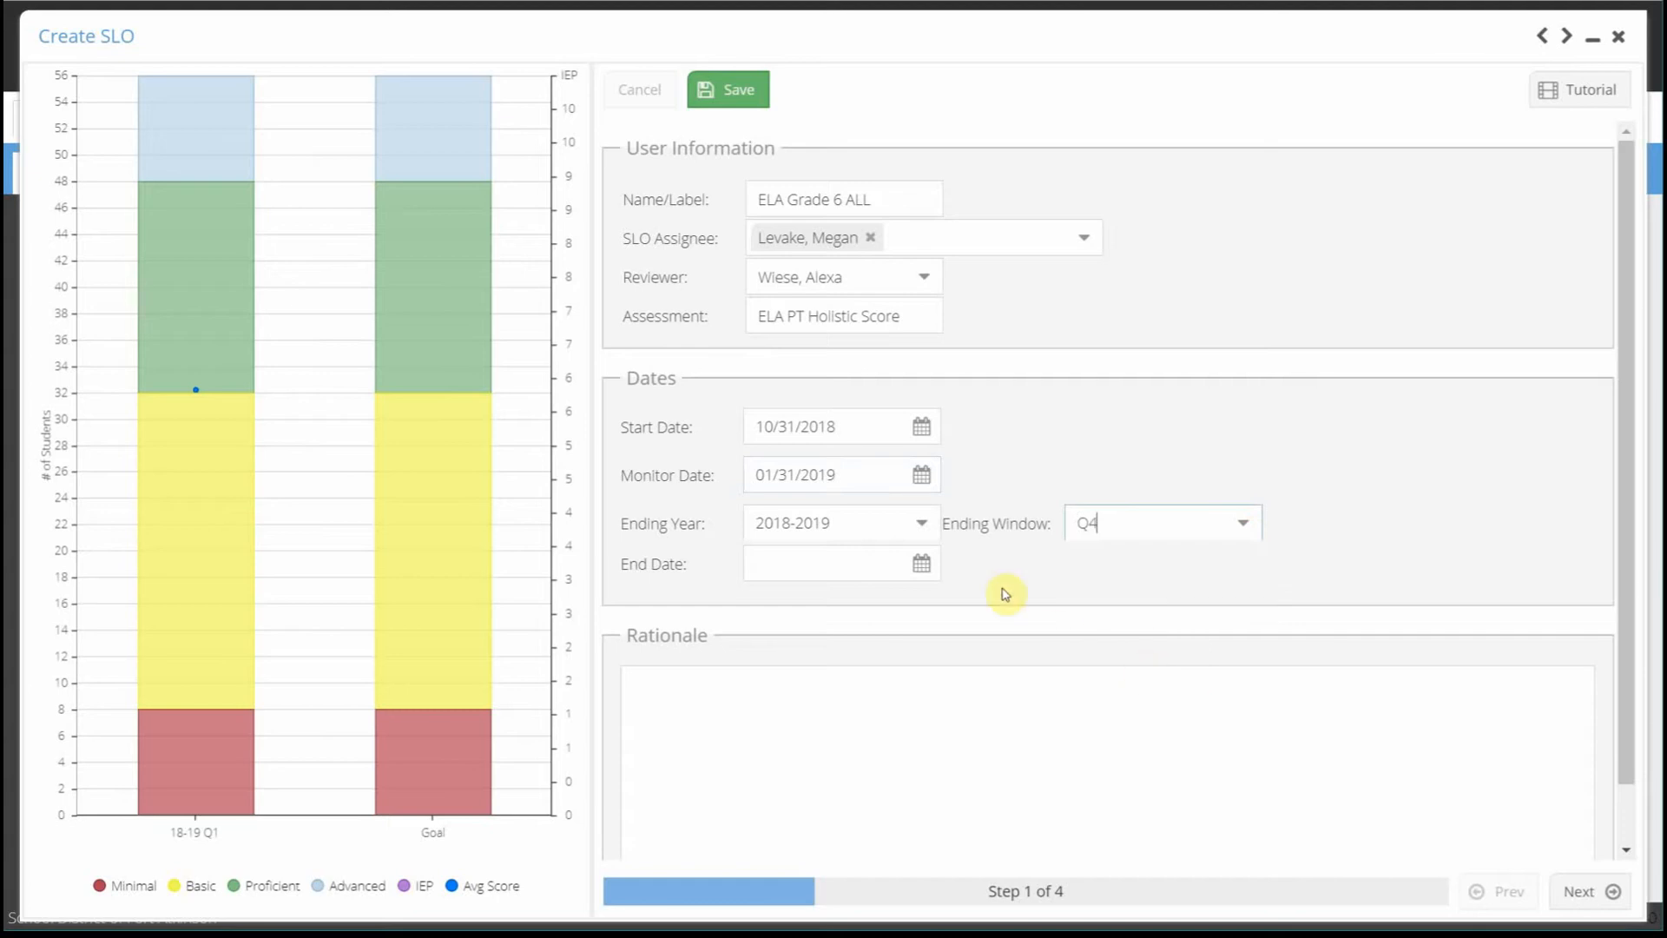
pyautogui.click(922, 566)
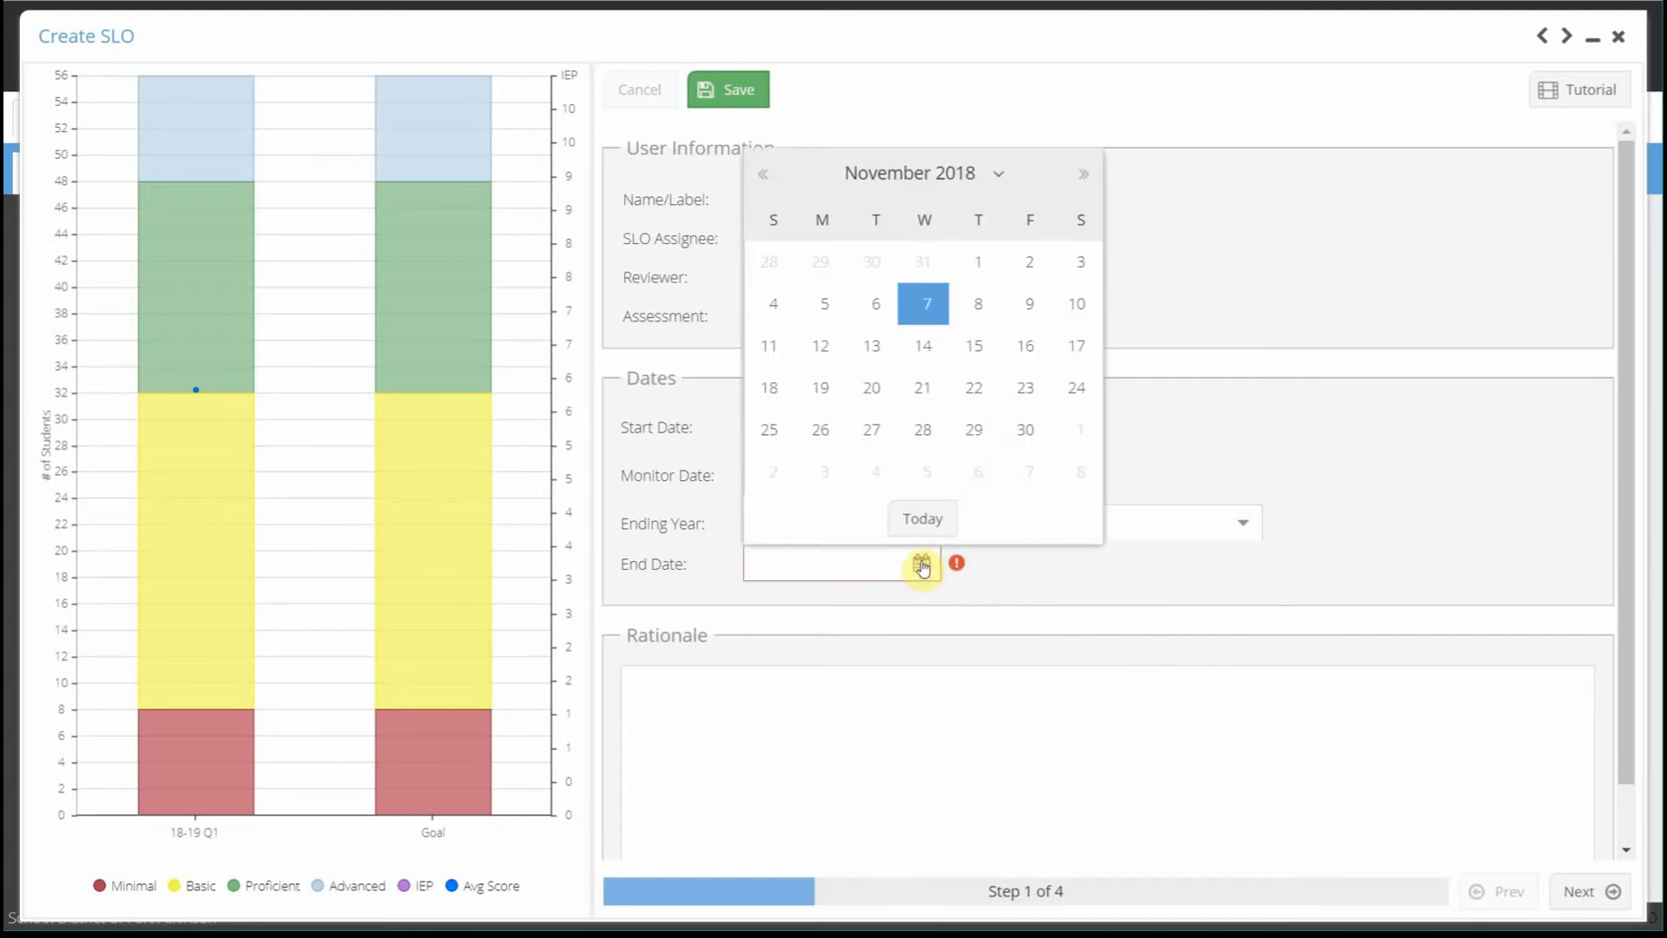
pyautogui.click(1086, 180)
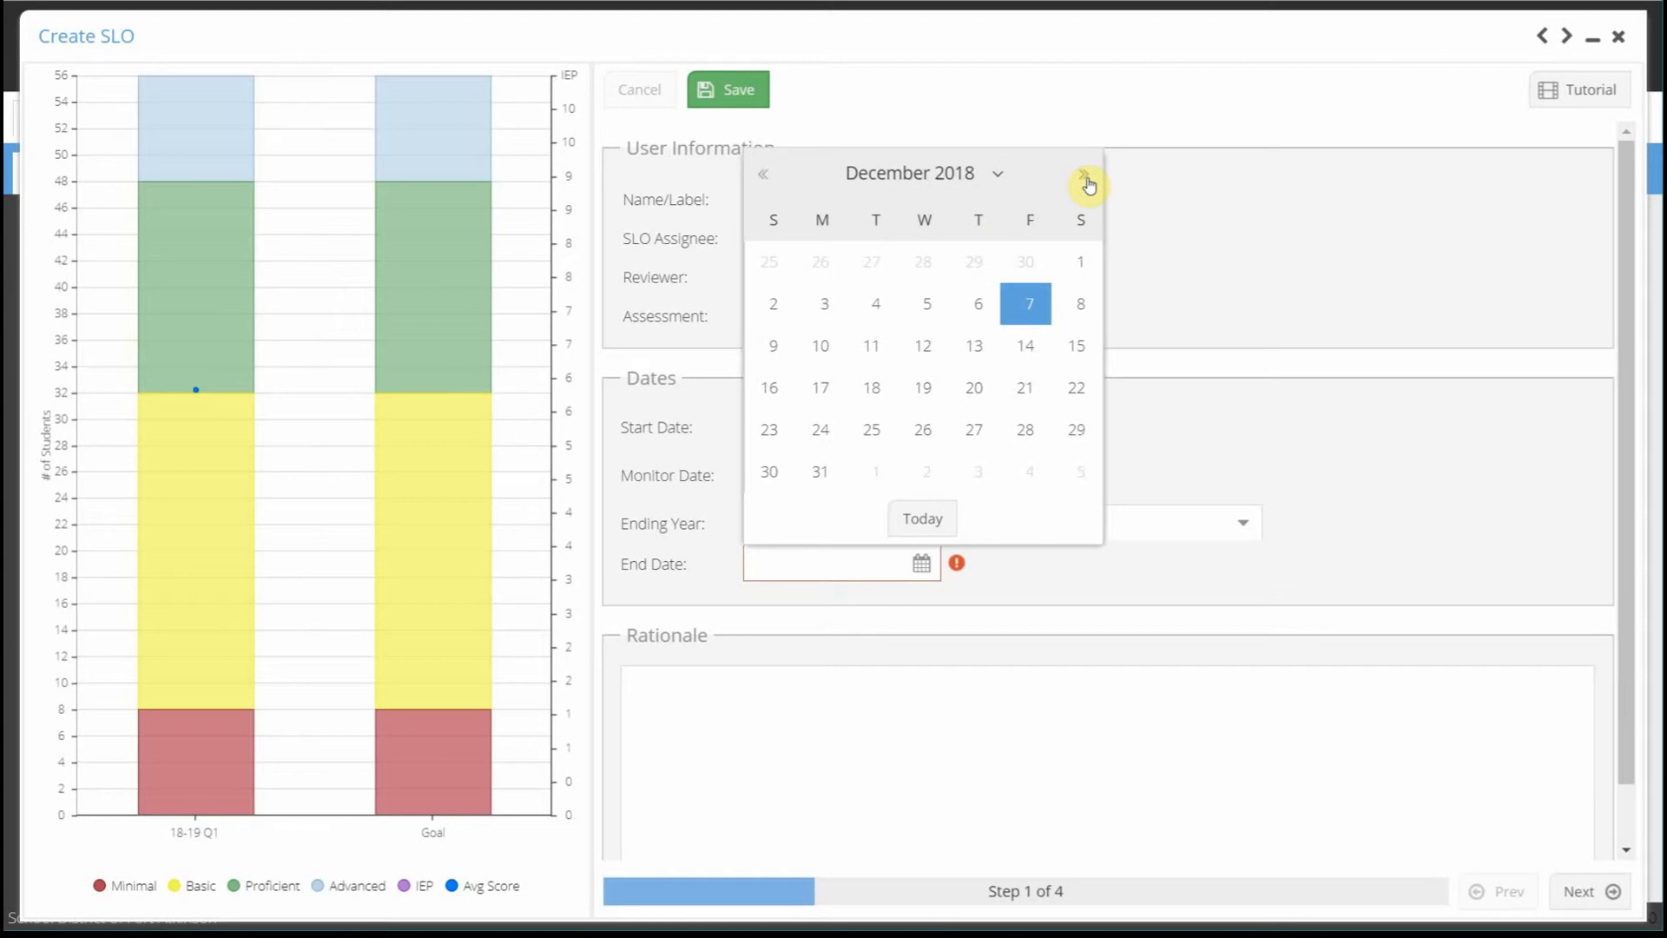
pyautogui.click(1079, 179)
pyautogui.click(1079, 179)
pyautogui.click(1079, 180)
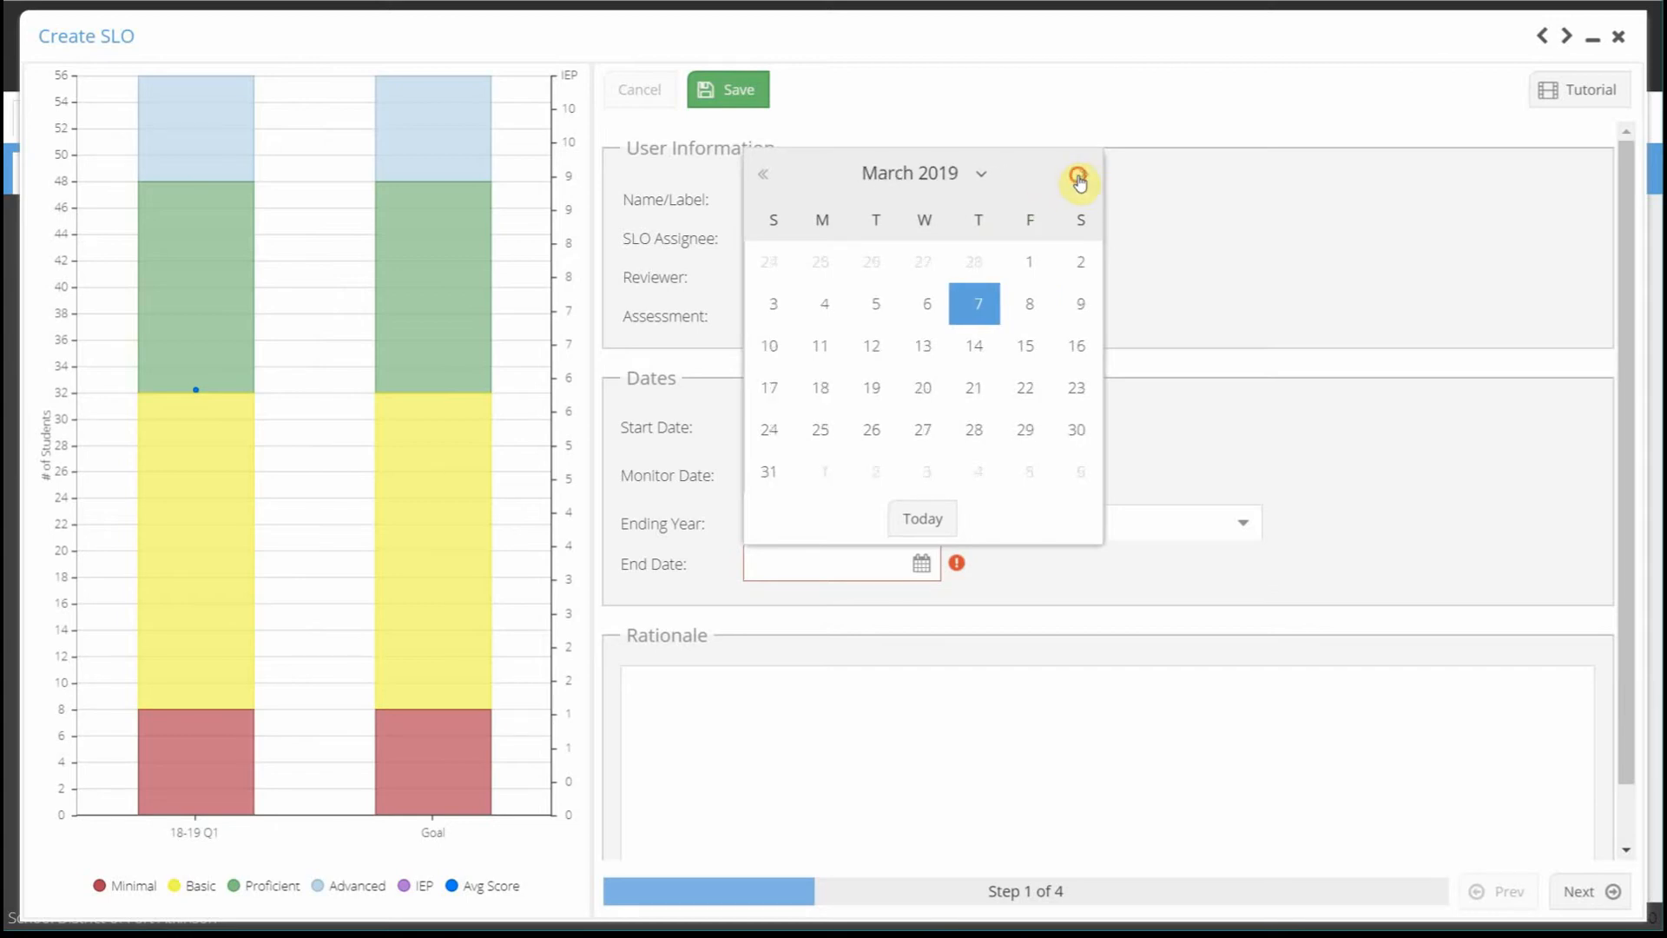
pyautogui.click(1079, 180)
pyautogui.click(1079, 180)
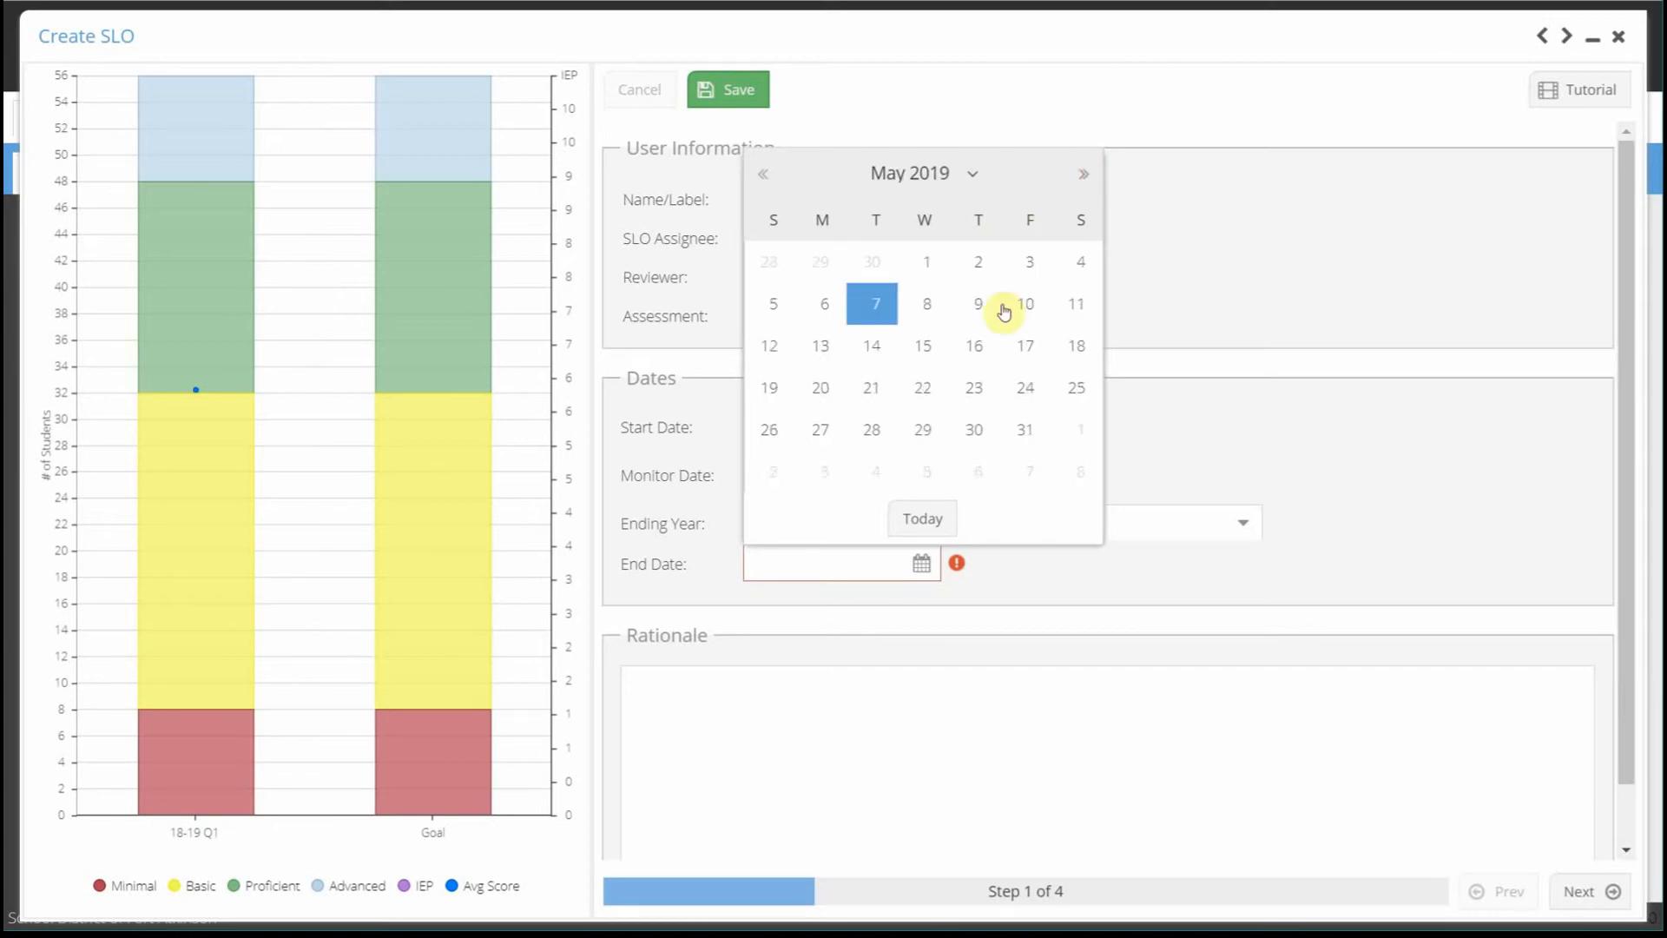
pyautogui.click(1022, 429)
# Enter the rationale "ELA Students growth of 30 %" and continue to the target growth settings.
pyautogui.click(900, 730)
pyautogui.write('ELA Students growth of 30 %')
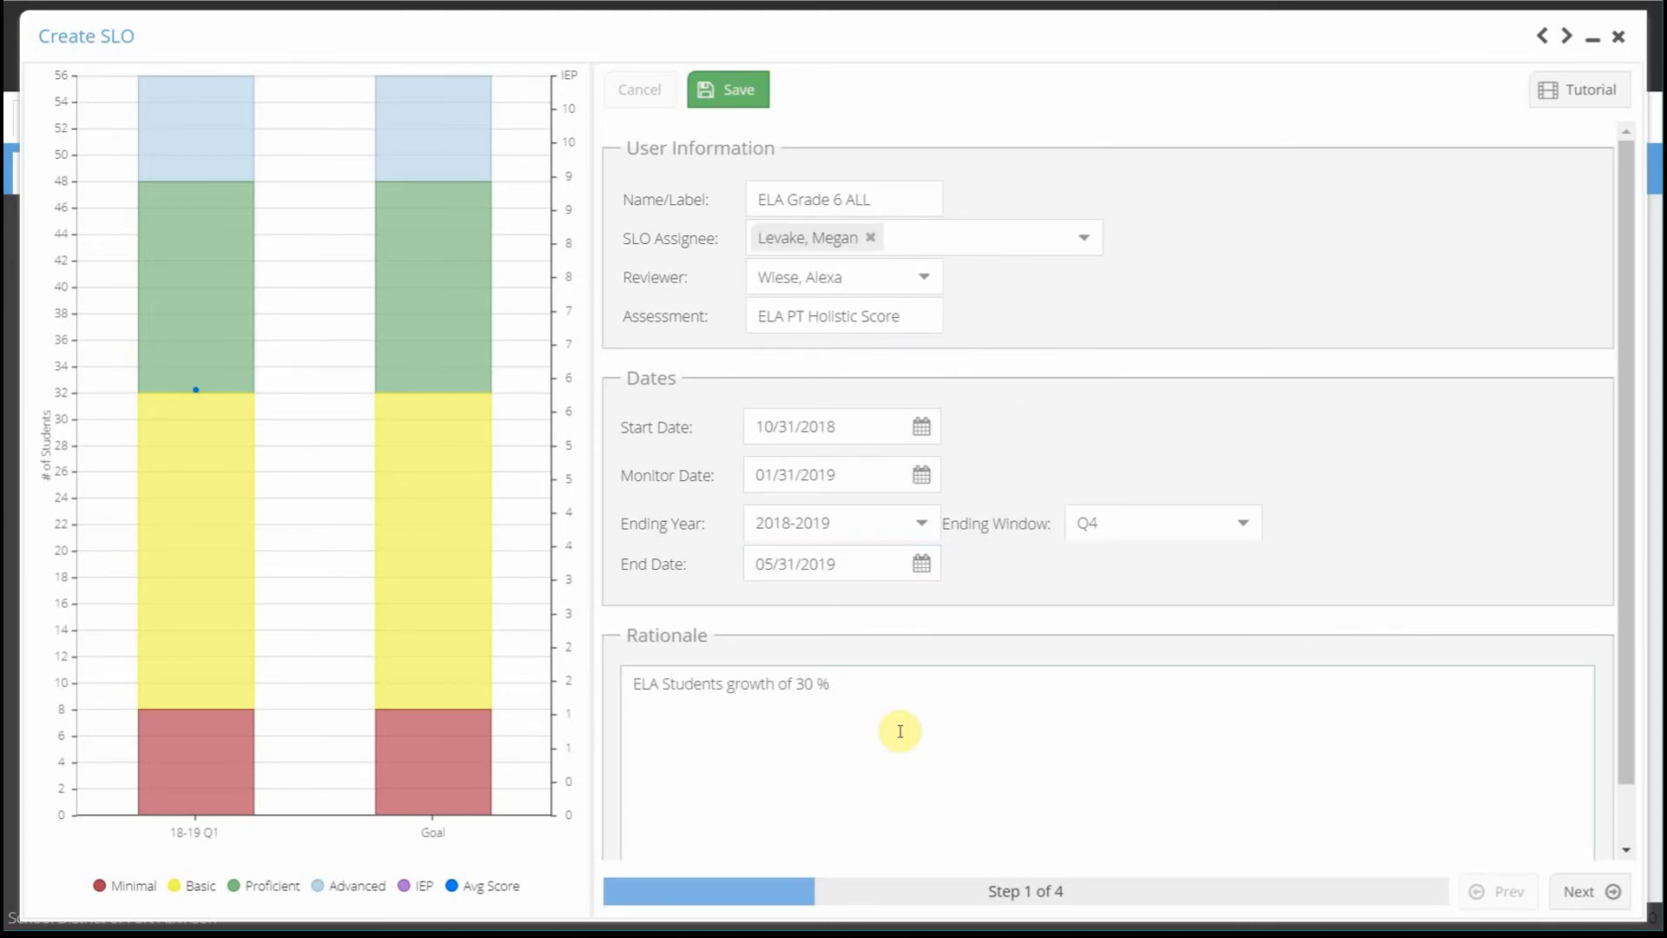
pyautogui.click(1581, 894)
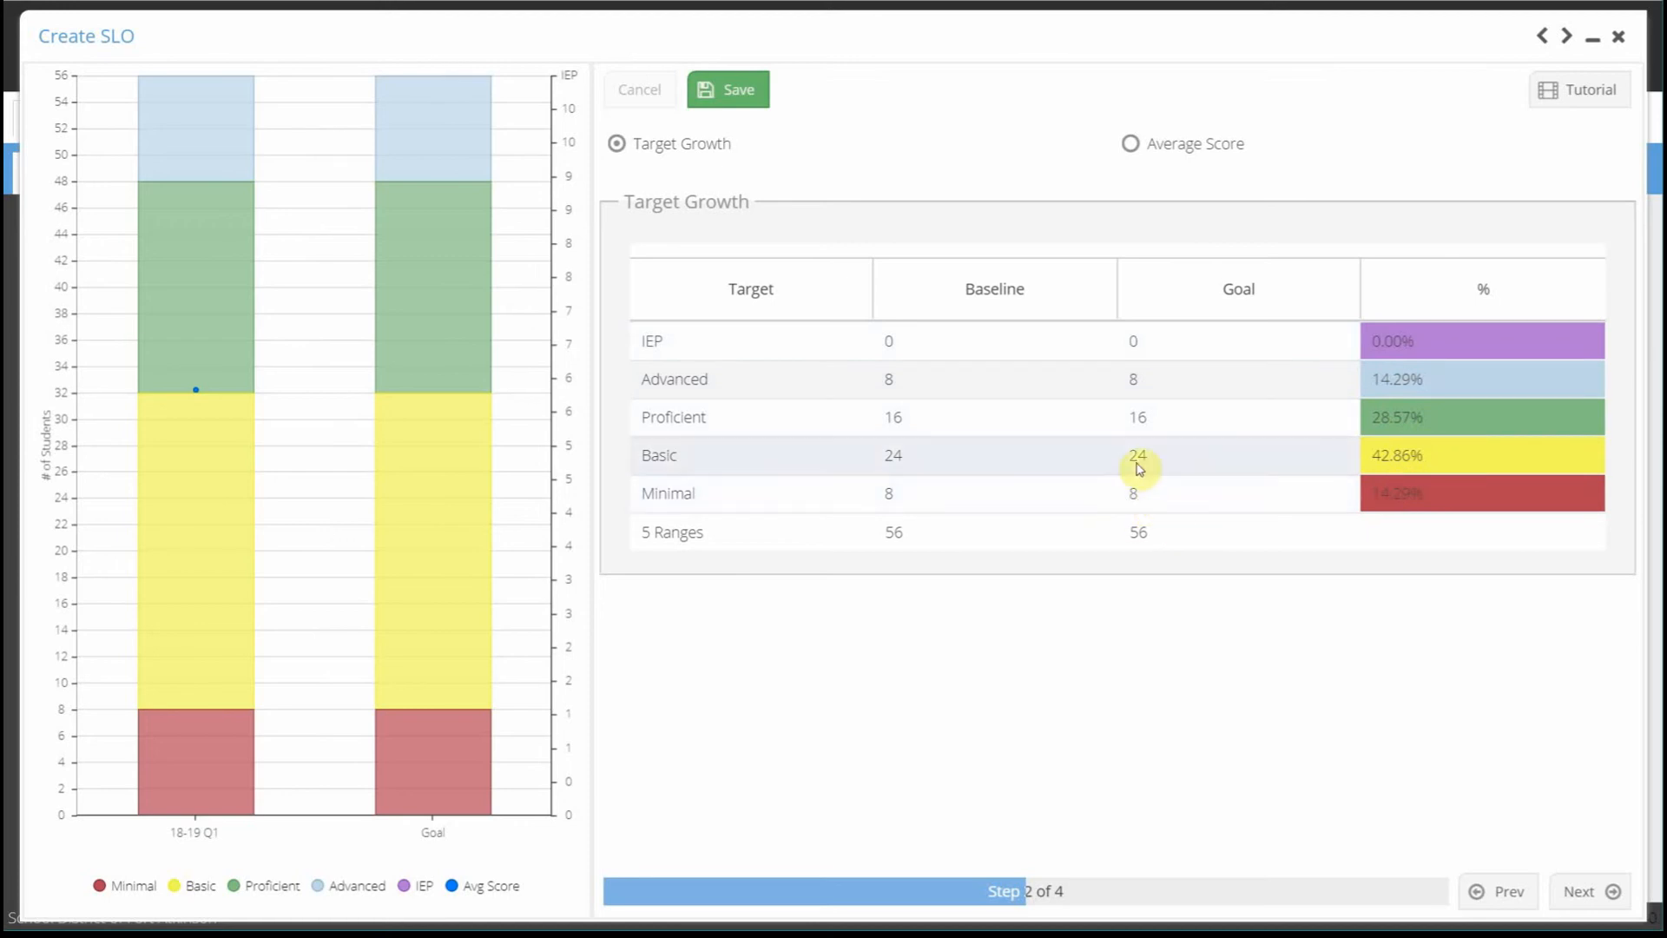
# Set the target growth goals to 4 students for Minimal, 14 for Basic, 25 for Proficient and 13 for Advanced.
pyautogui.click(1140, 498)
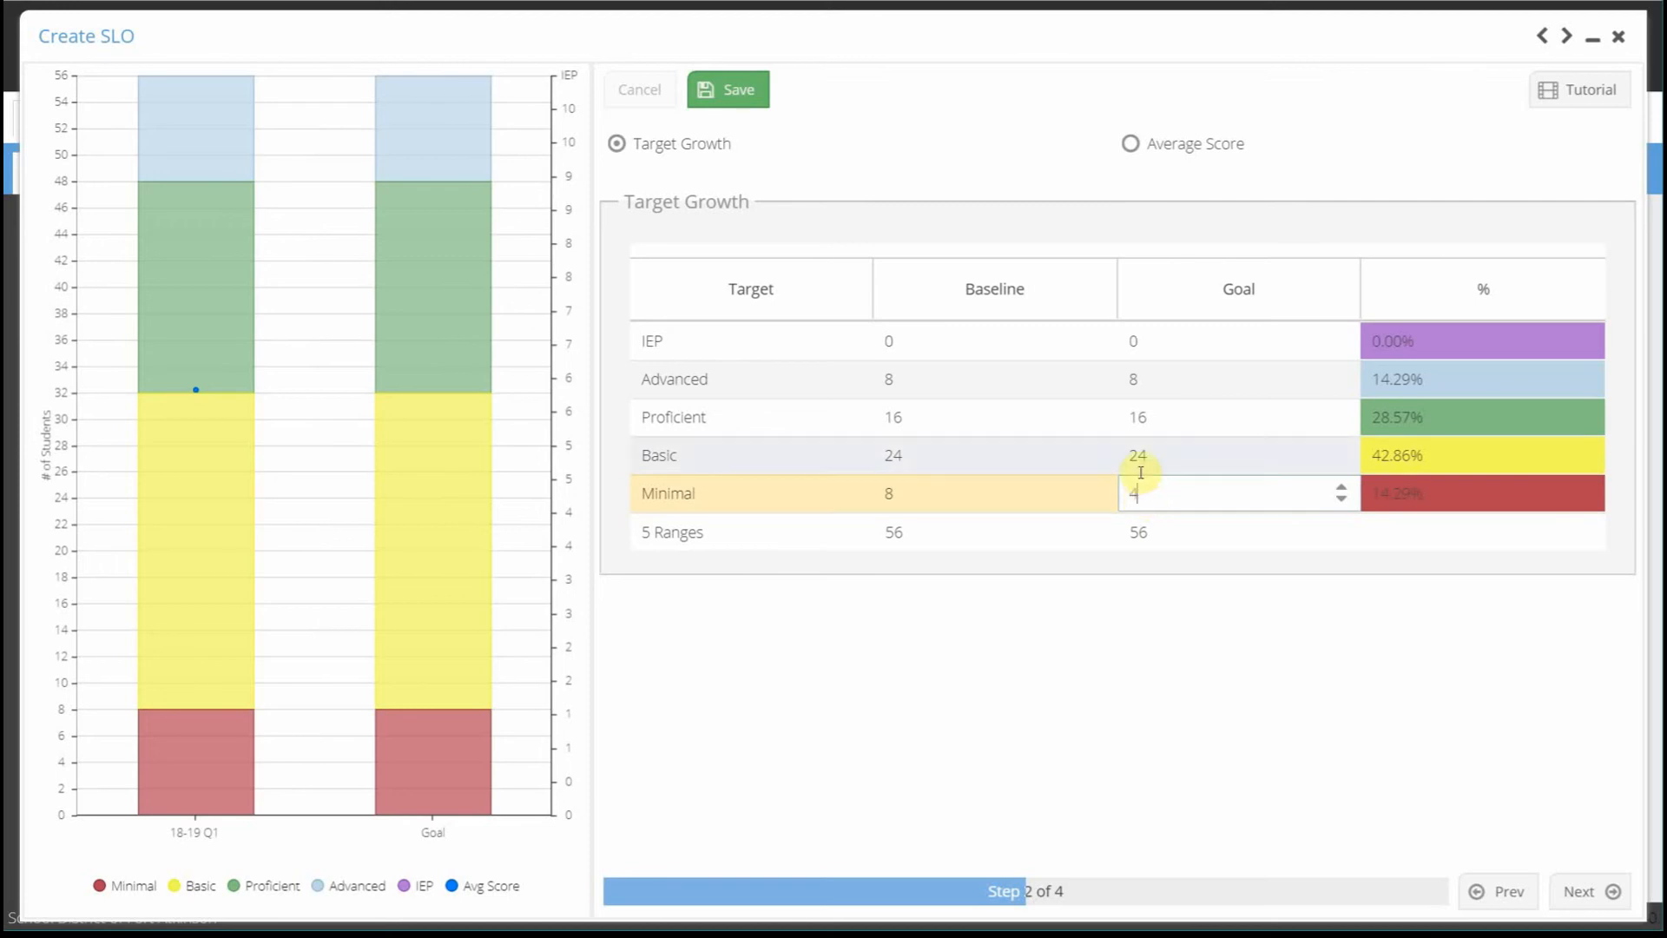
pyautogui.click(1144, 456)
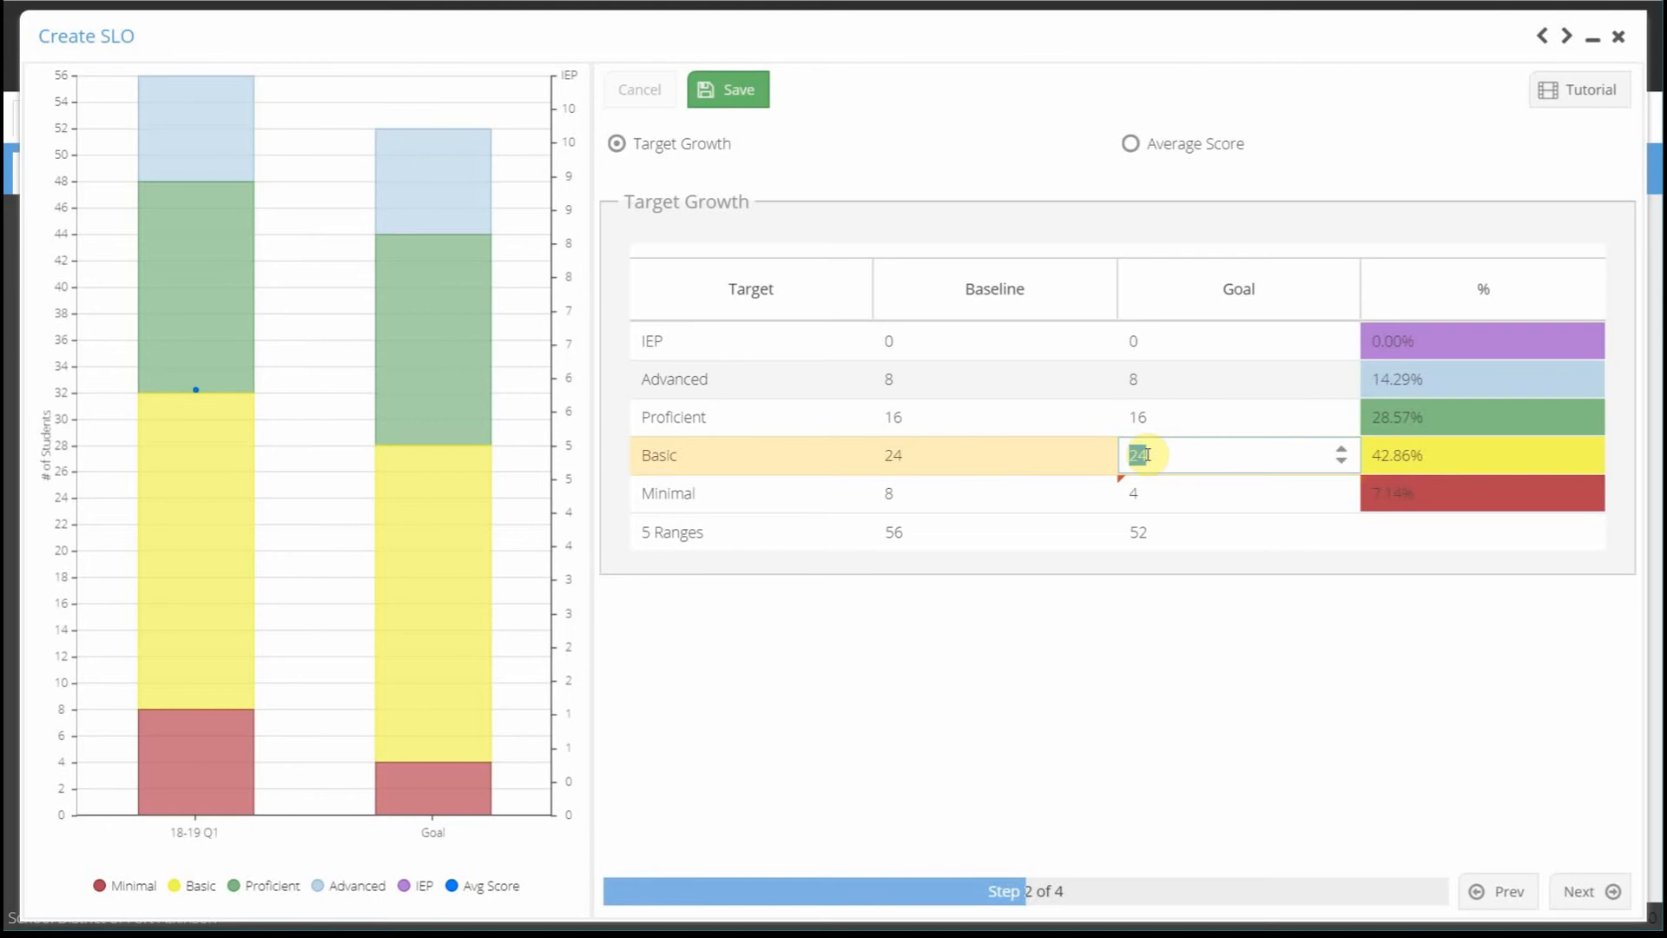
pyautogui.write('14')
pyautogui.click(1167, 419)
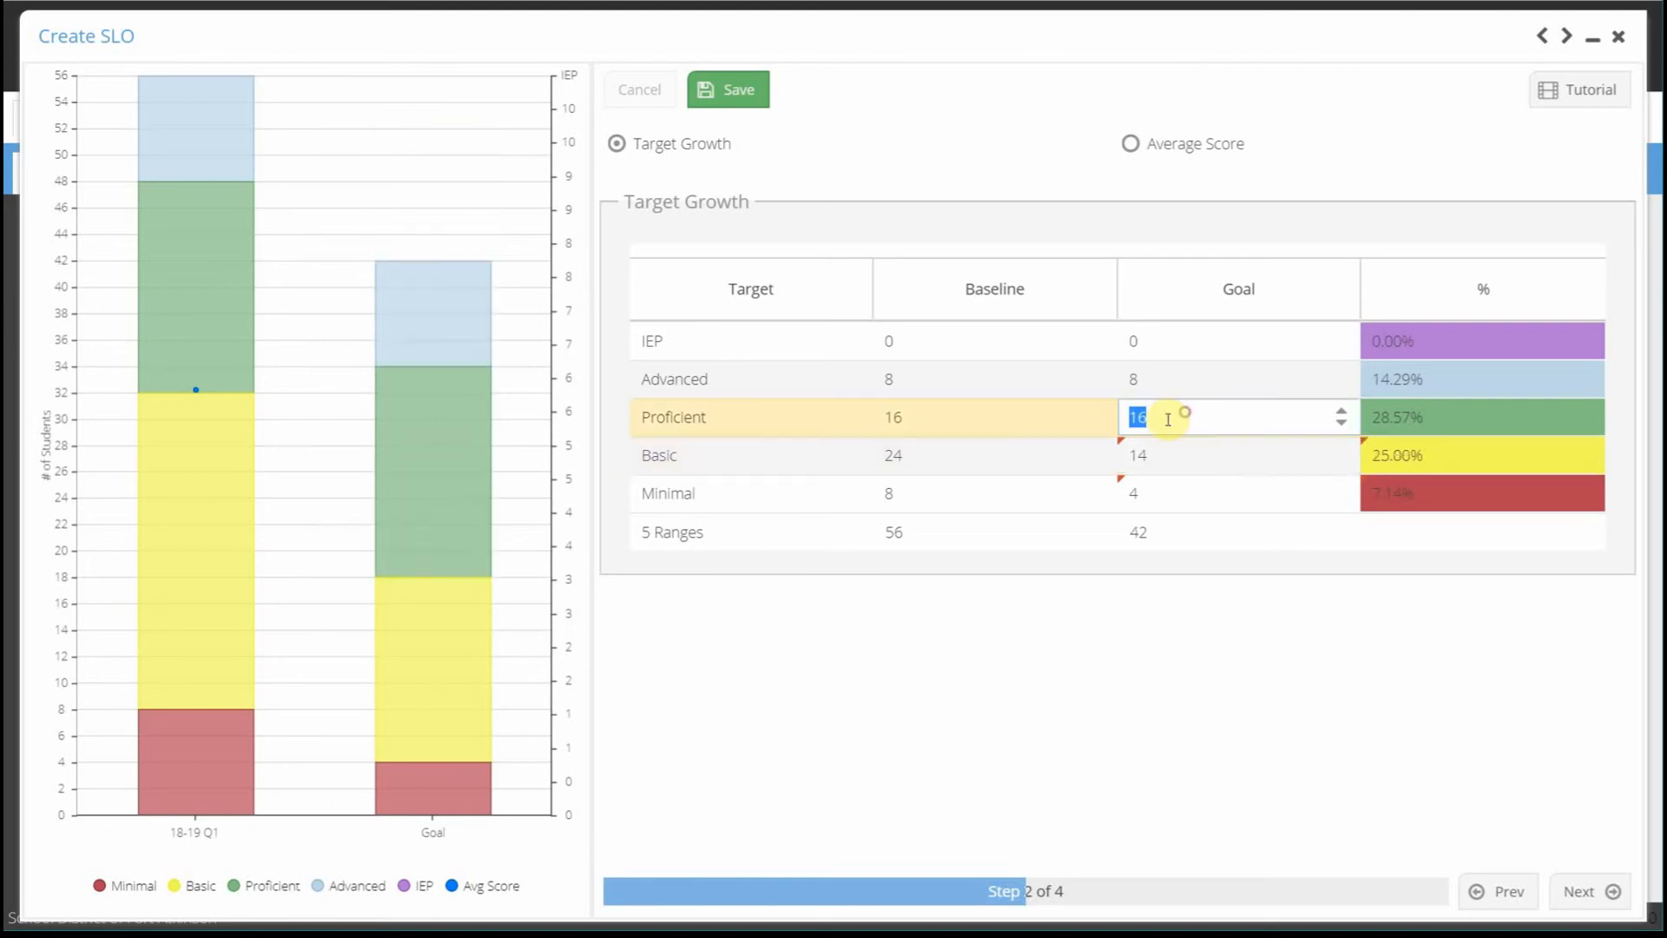
pyautogui.write('25')
pyautogui.click(1172, 380)
pyautogui.write('13')
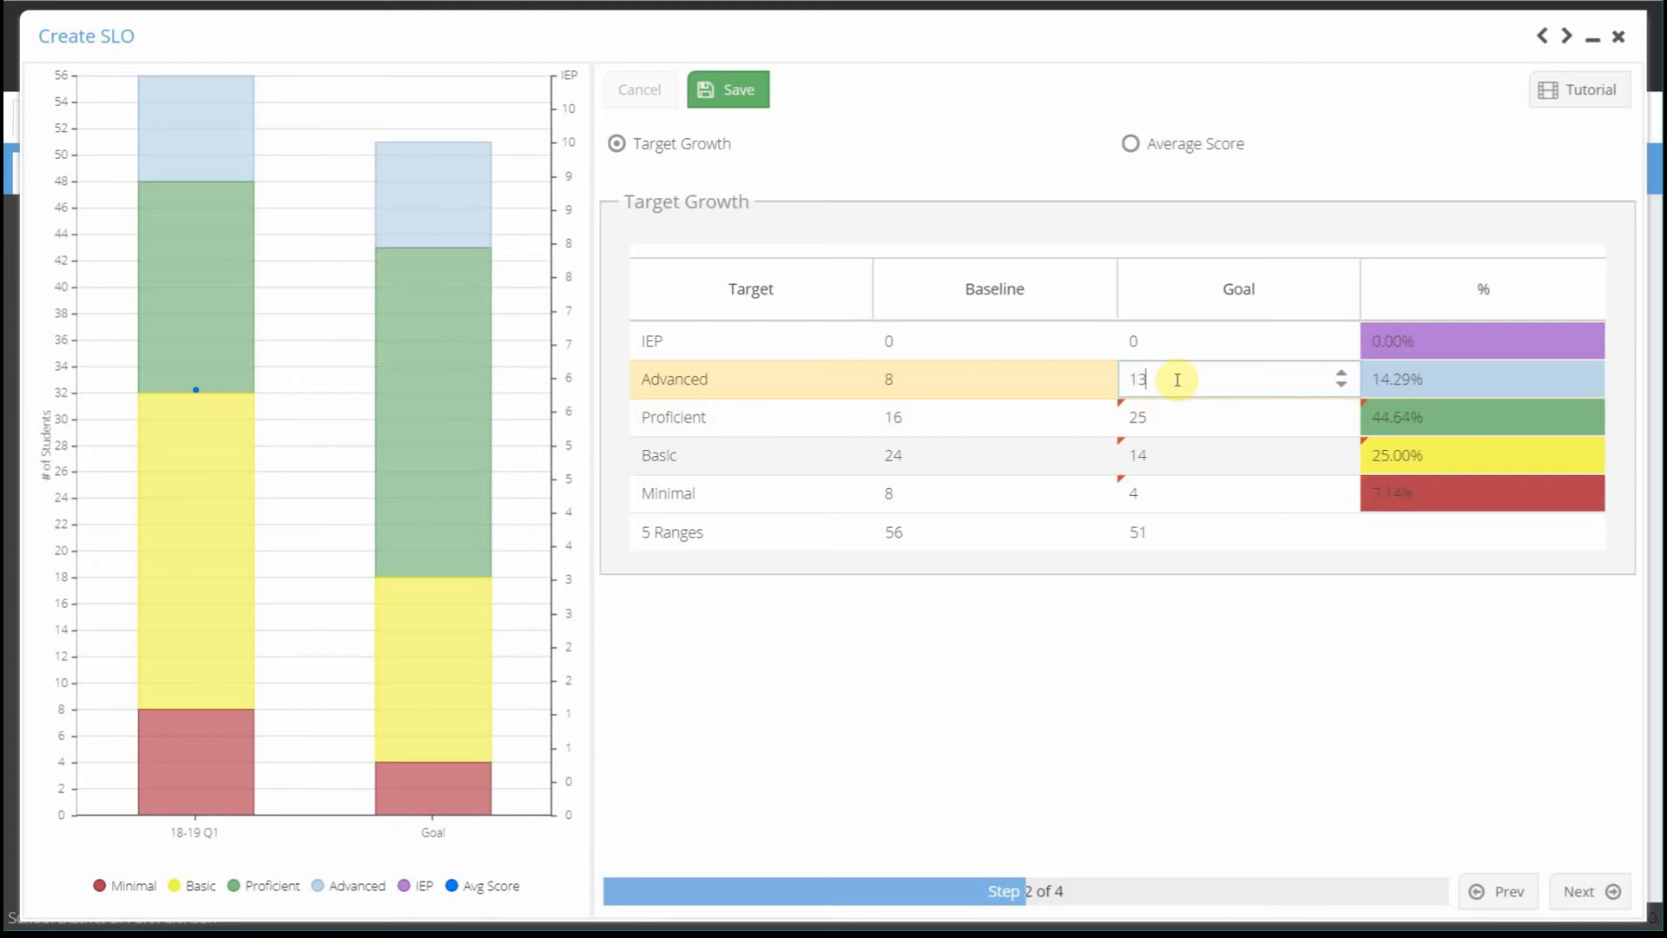
pyautogui.click(1198, 590)
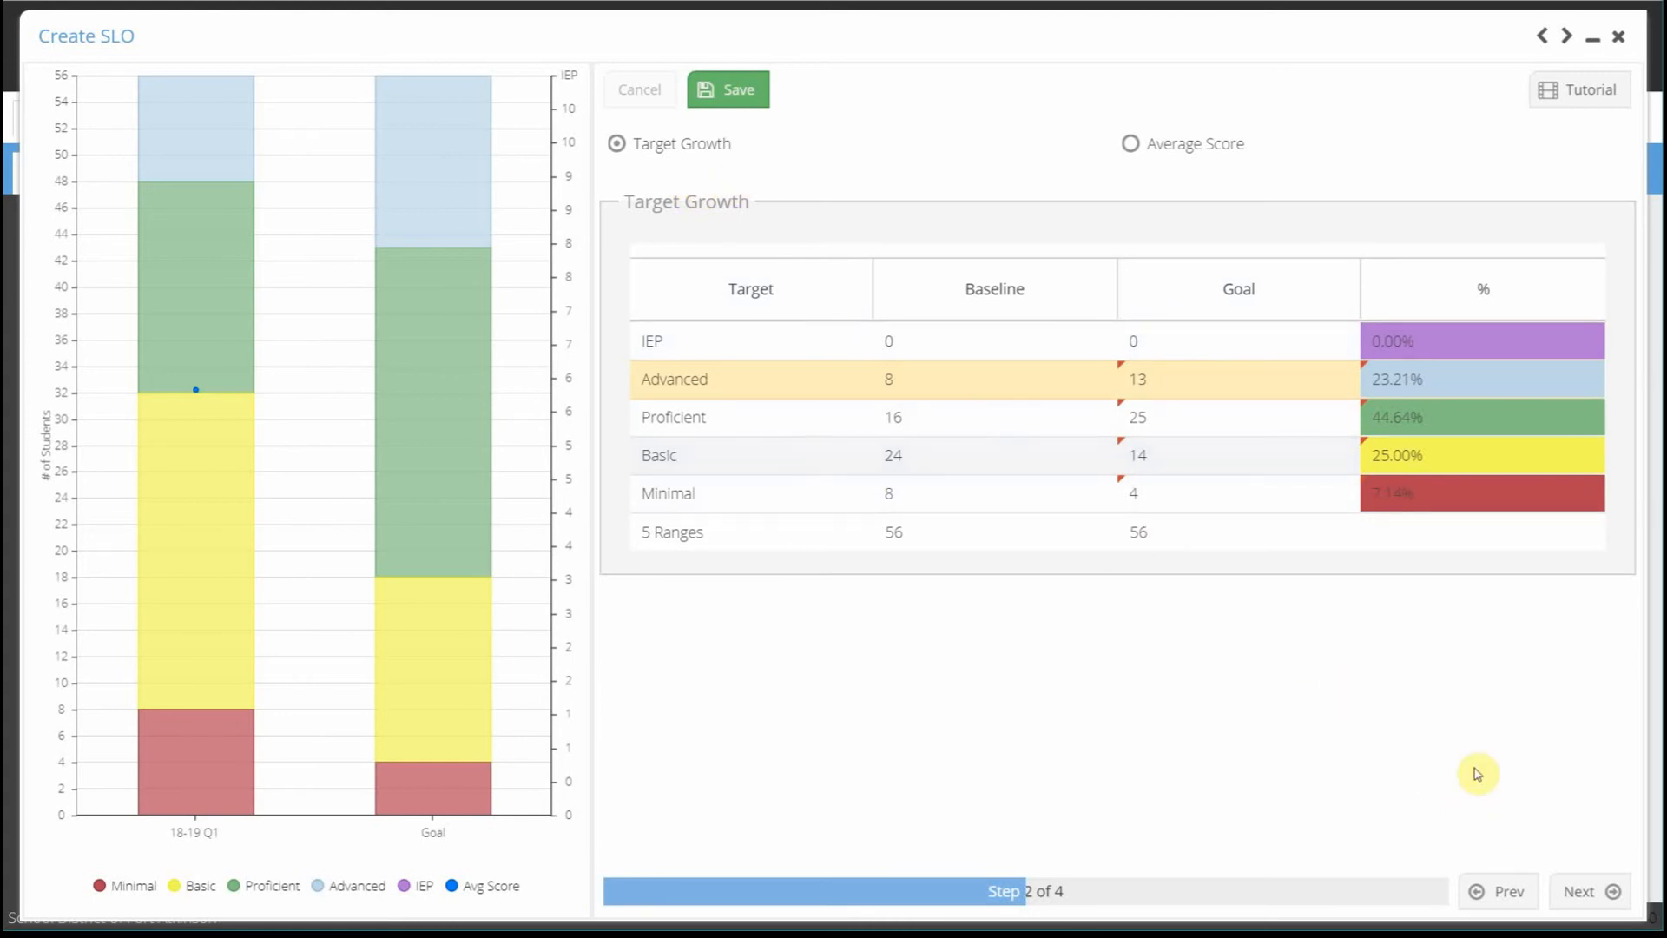
# Leave the strategies and logistics pages empty and save the SLO.
pyautogui.click(1580, 894)
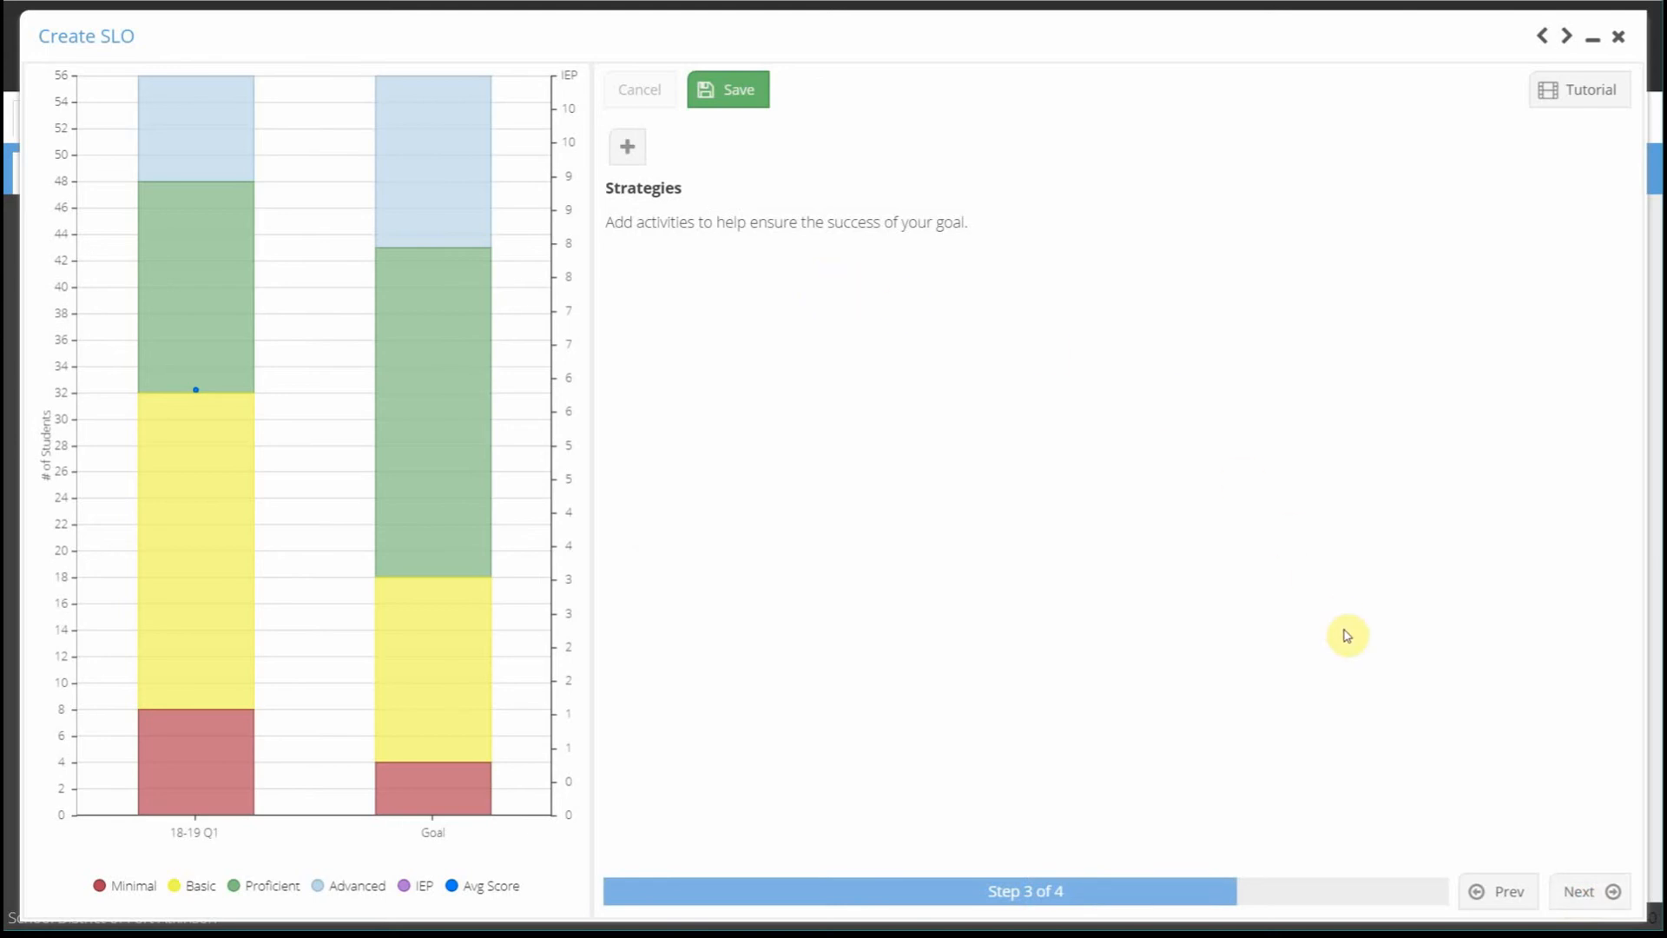
pyautogui.click(1576, 892)
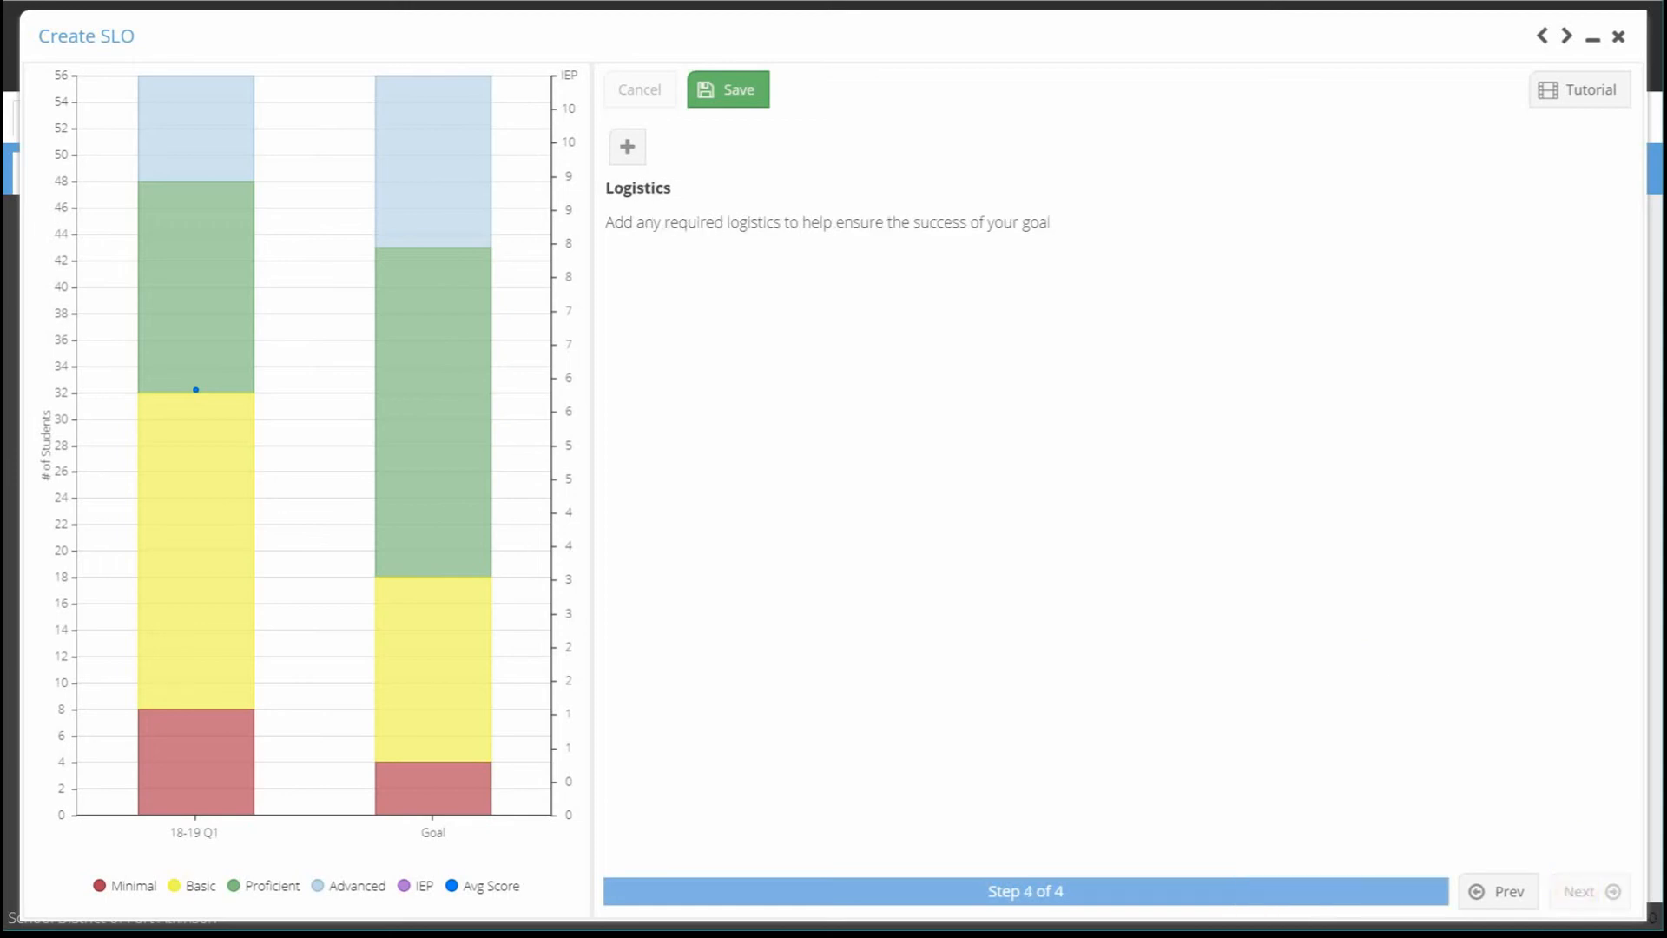
pyautogui.click(727, 96)
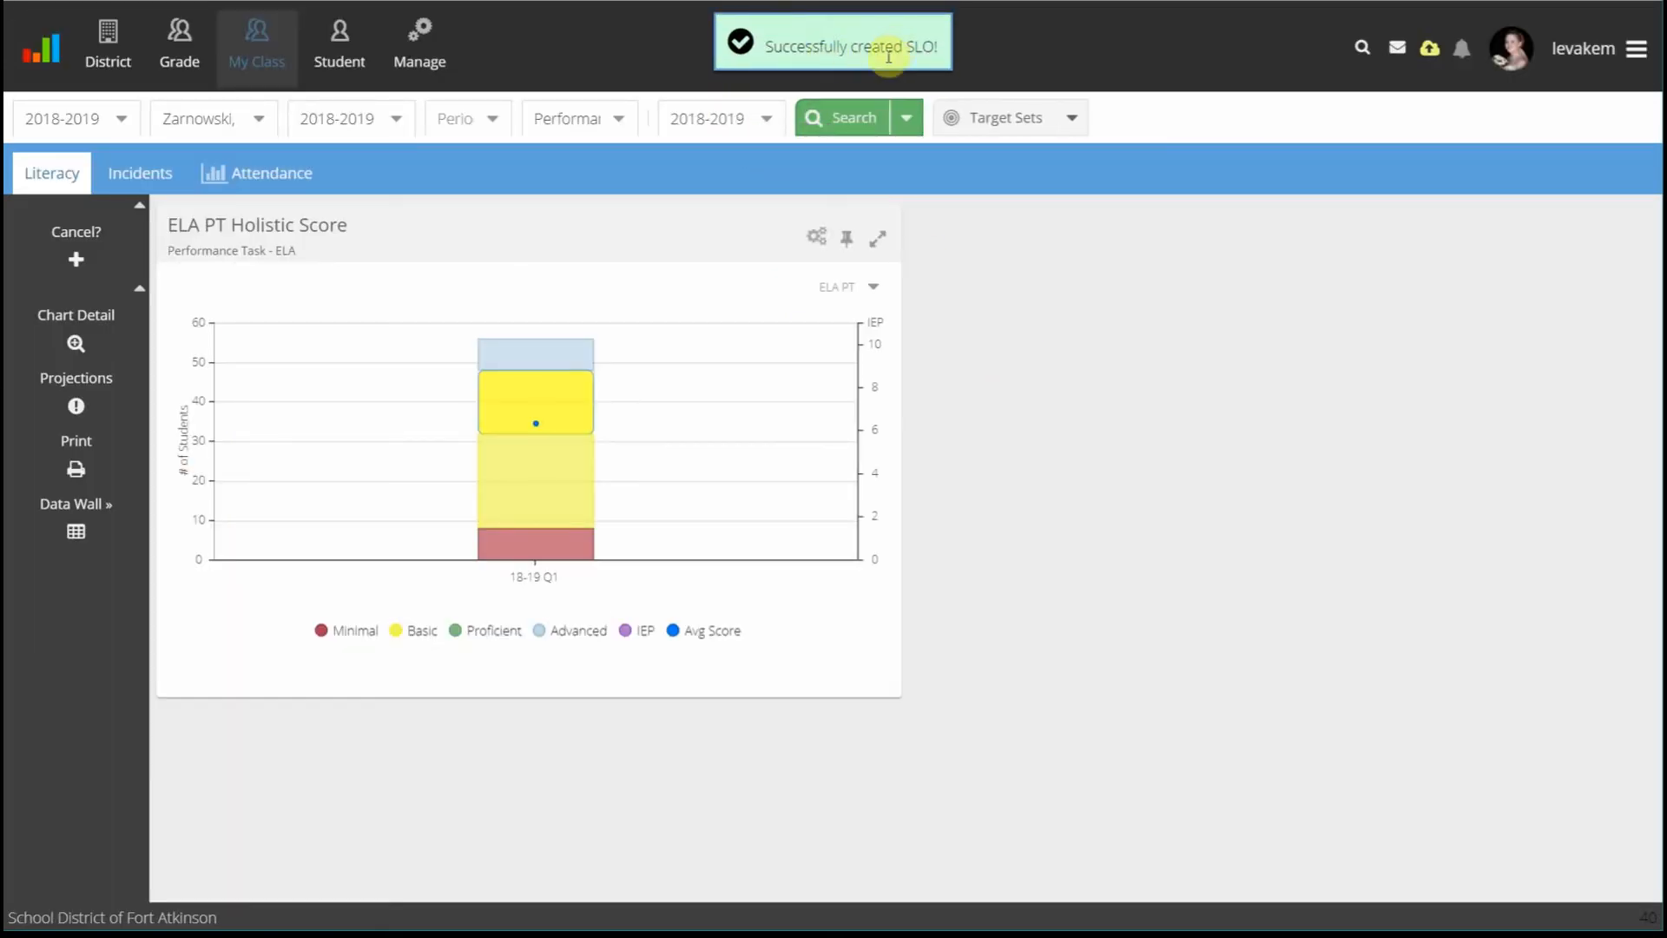
# From the home page, search the SLO dashboard for the staff member's 2018-2019 SLOs and open ELA Grade 6 ALL.
pyautogui.click(35, 54)
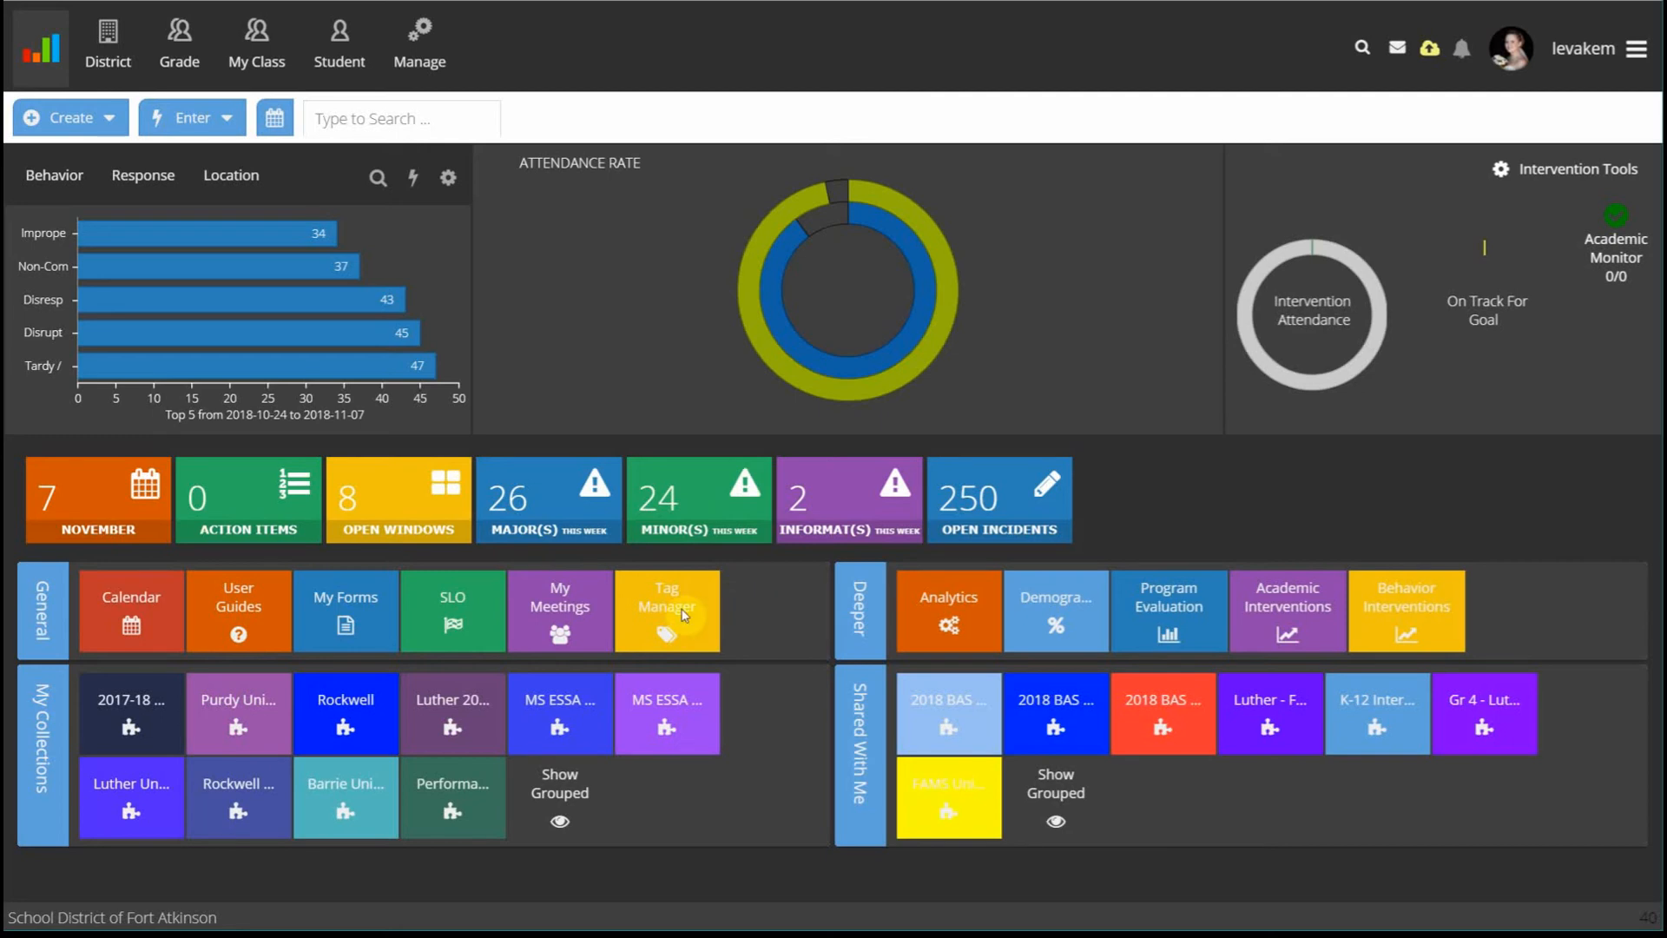
pyautogui.click(451, 617)
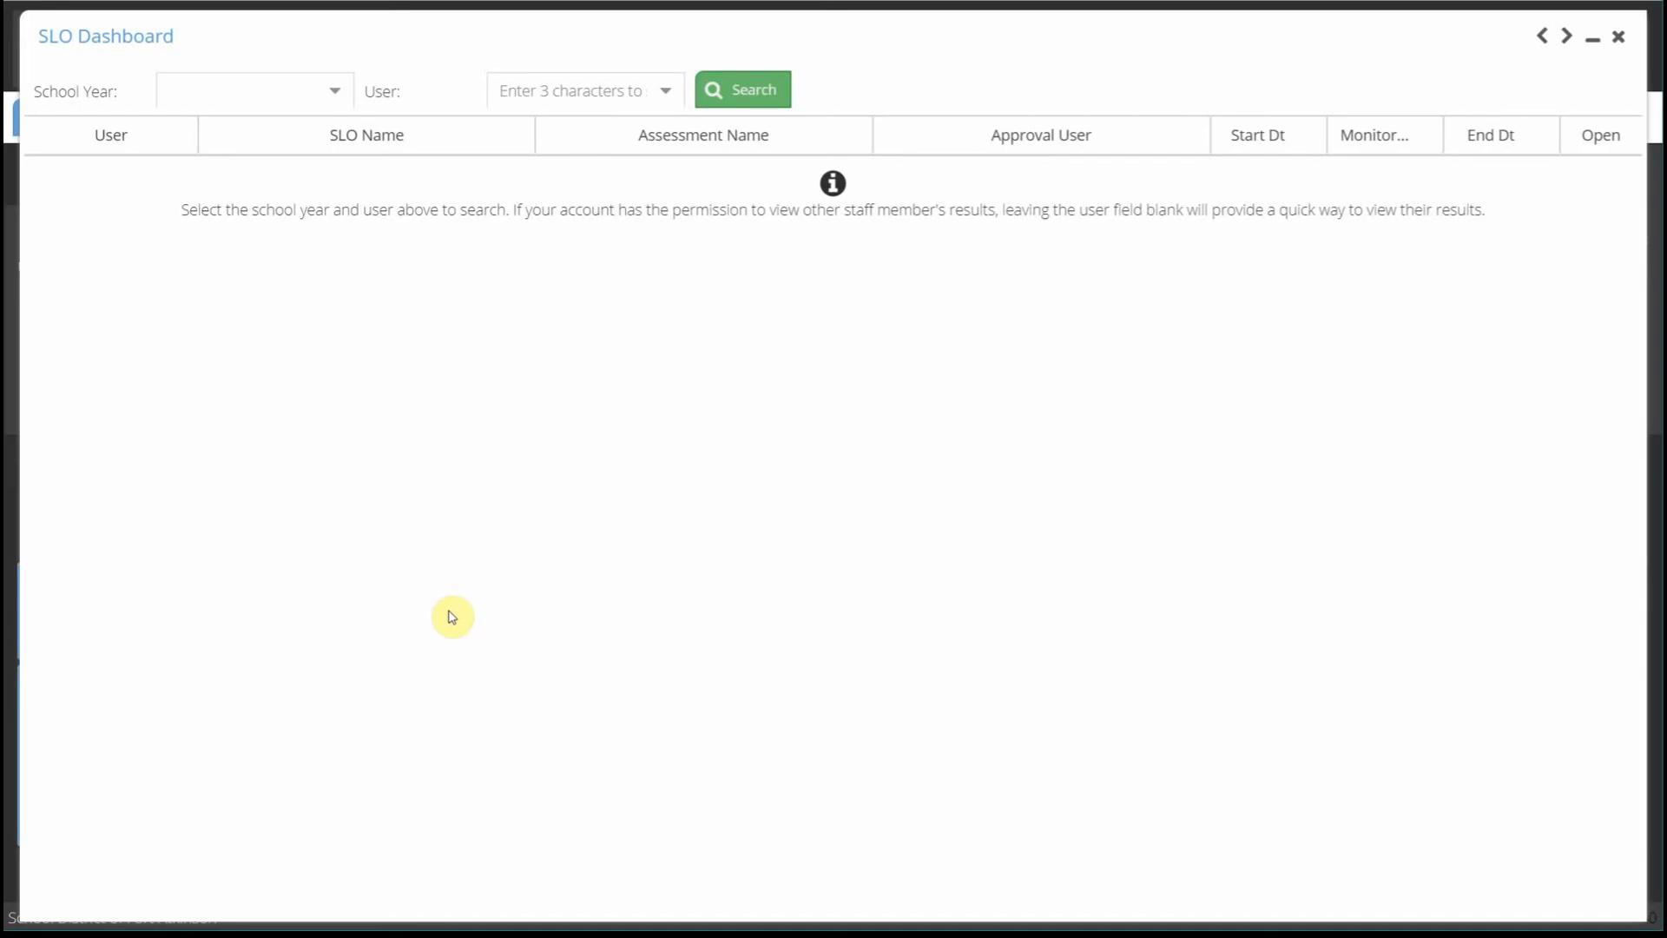
pyautogui.click(727, 101)
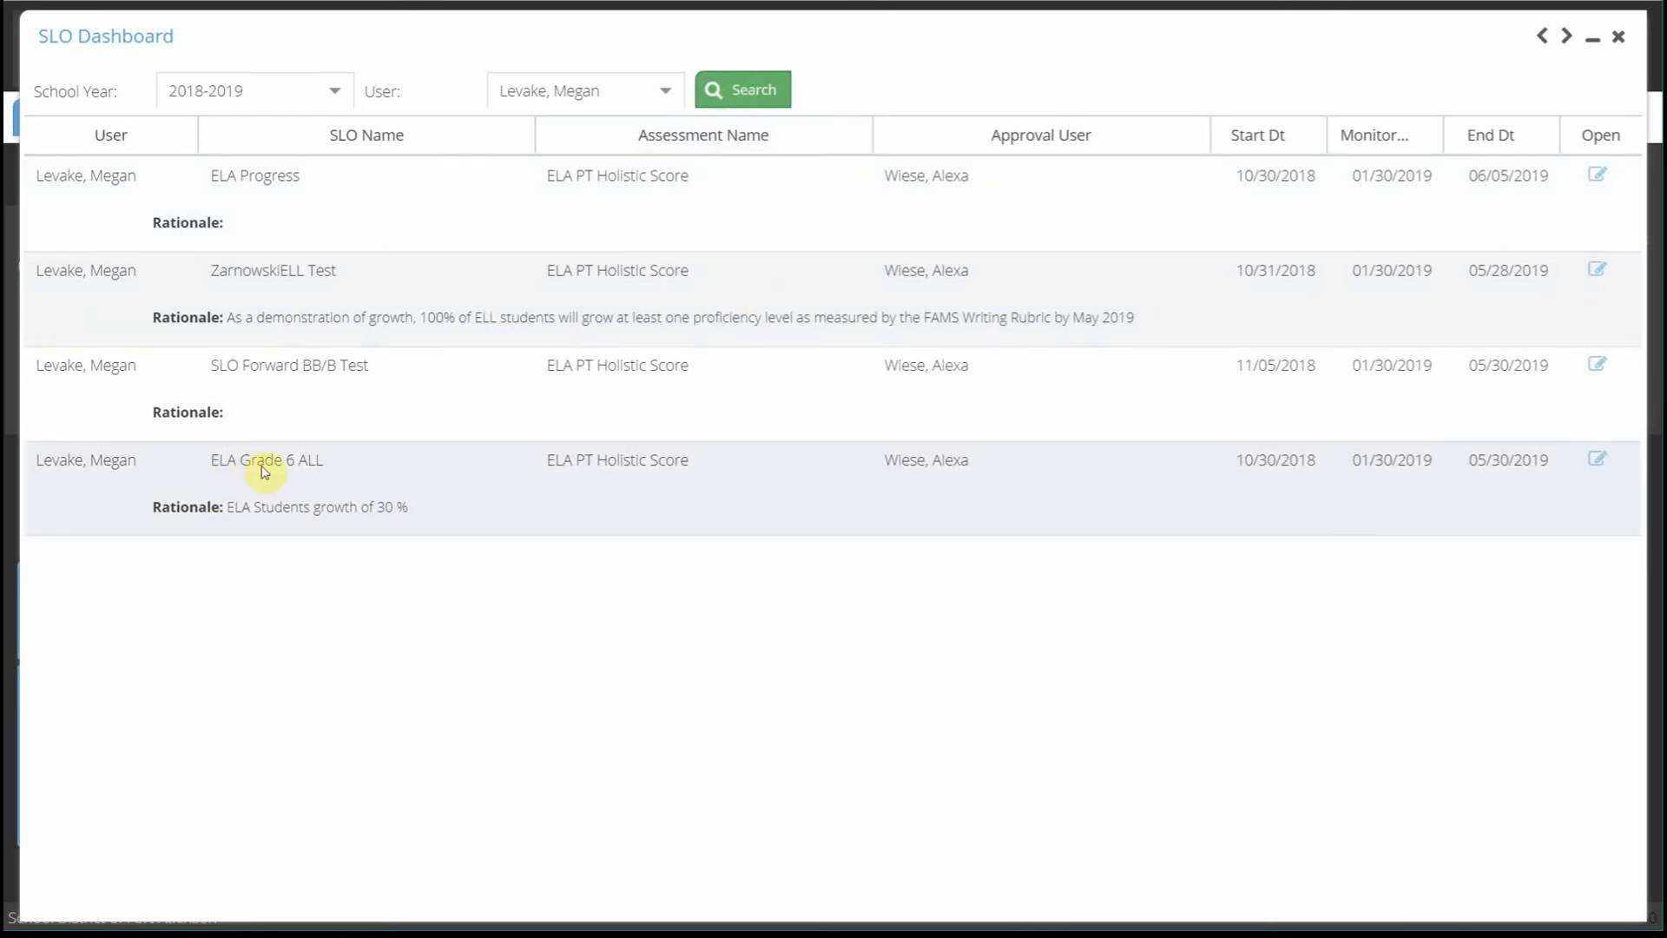
pyautogui.click(647, 478)
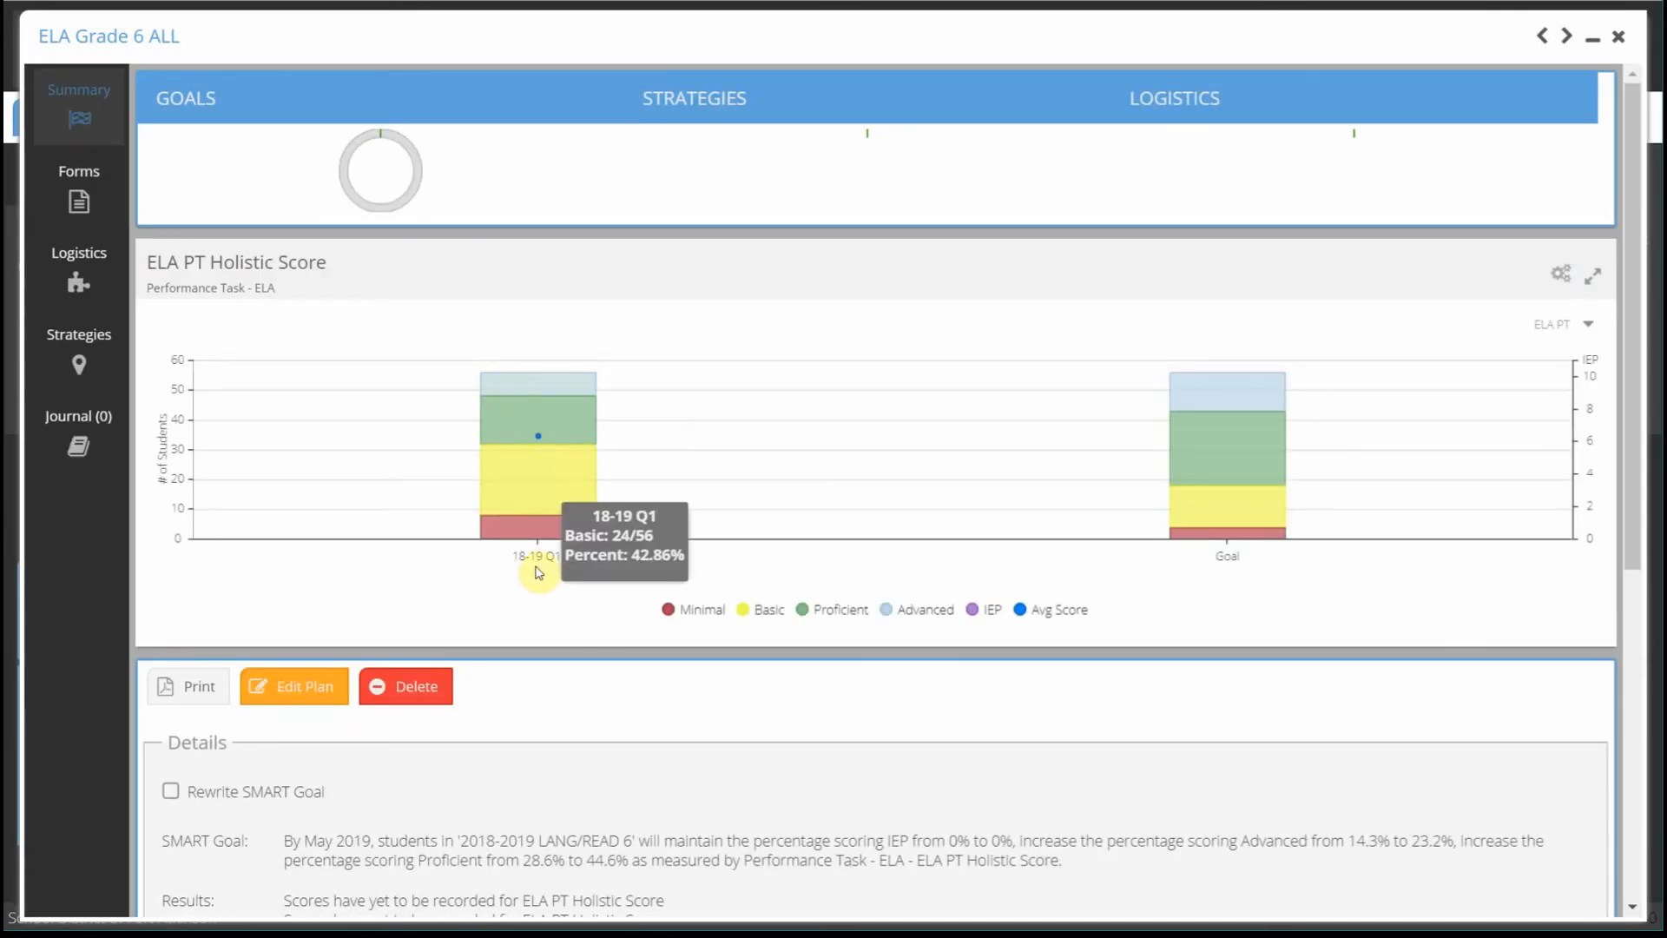
# Review the SLO's baseline and goal chart, SMART goal and details, and close the SLO and its dashboard.
pyautogui.moveTo(1276, 382)
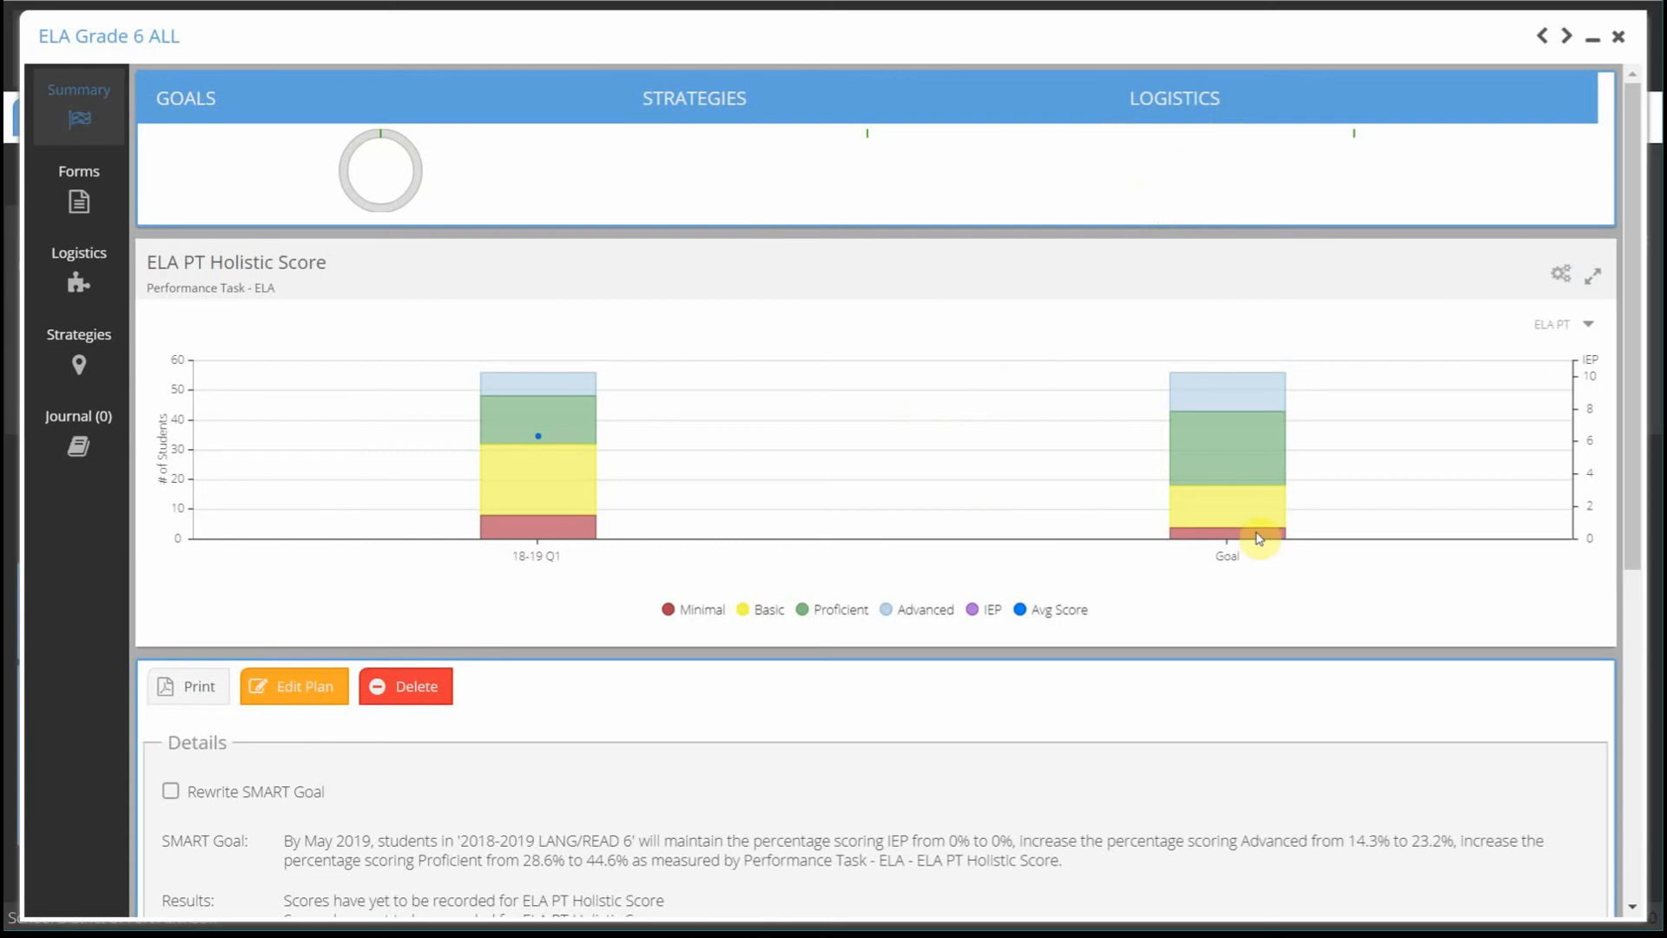
pyautogui.moveTo(1630, 328); pyautogui.dragTo(1629, 510)
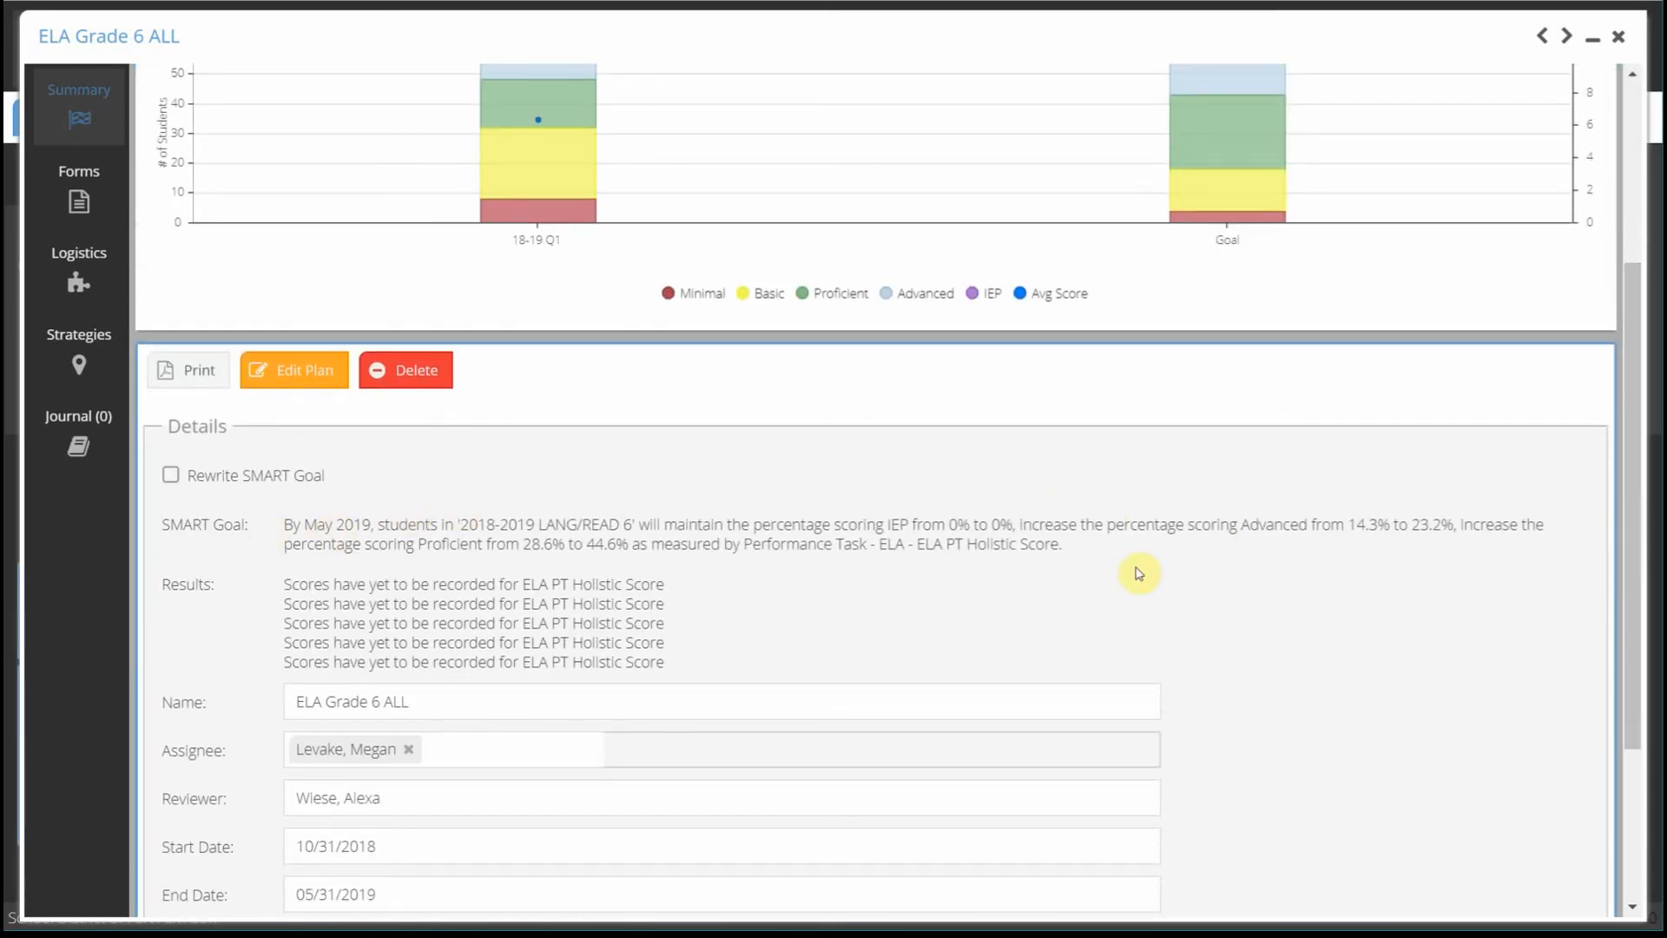
pyautogui.moveTo(1233, 199)
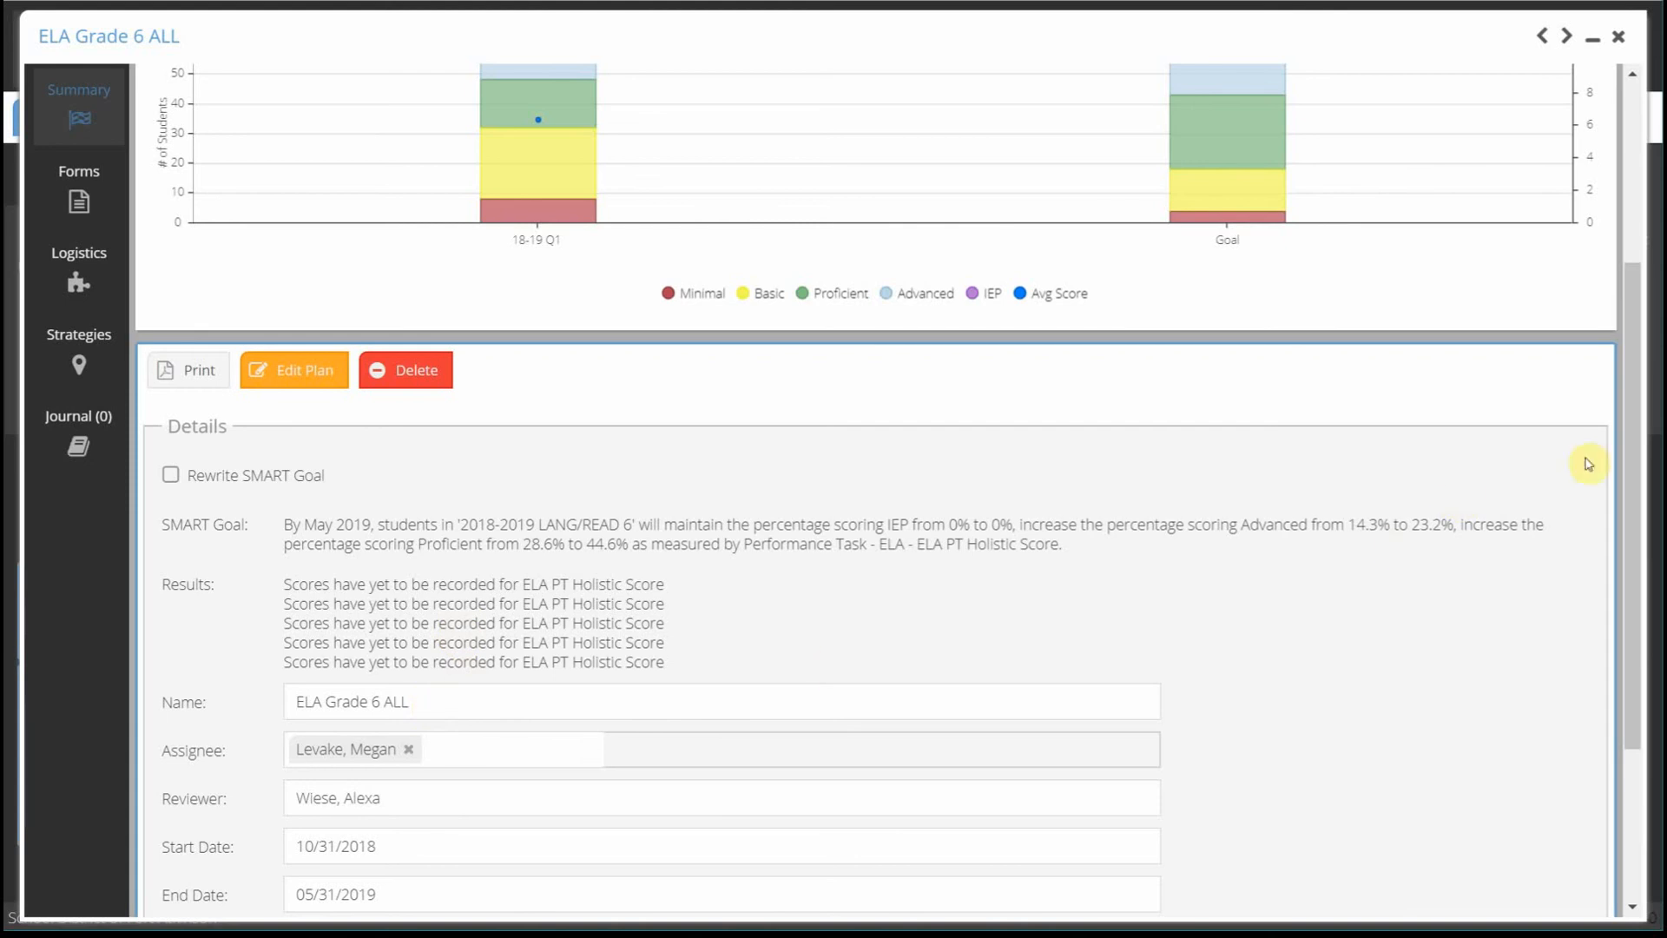
pyautogui.moveTo(1634, 391); pyautogui.dragTo(1630, 582)
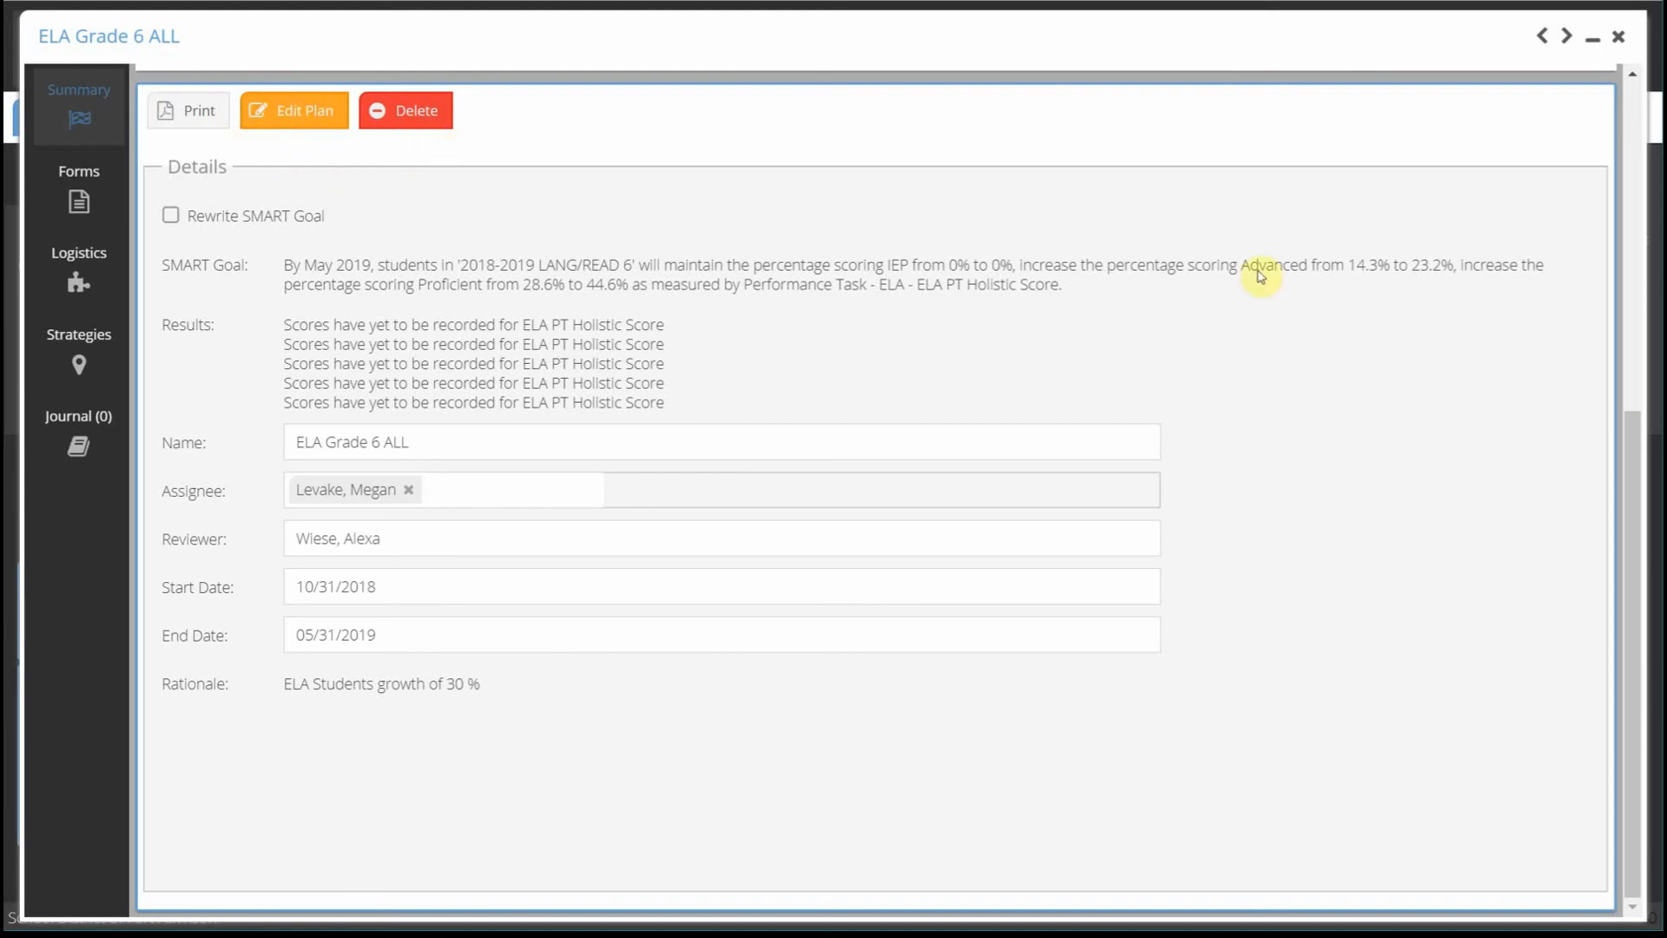
pyautogui.moveTo(1634, 475); pyautogui.dragTo(1609, 105)
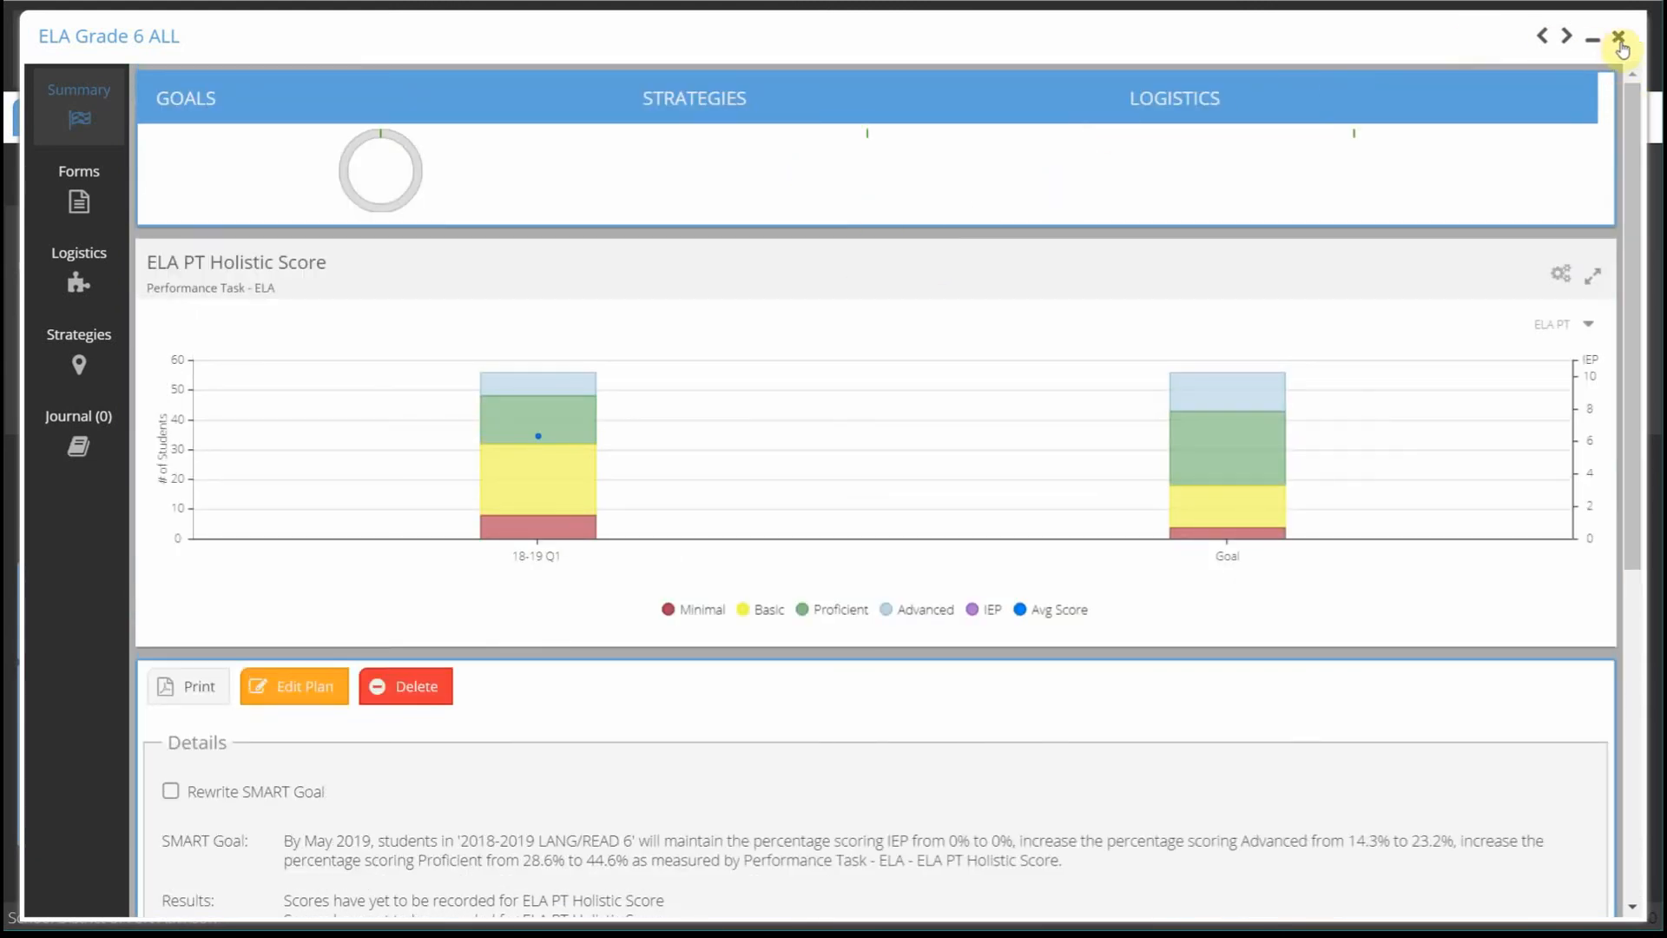
pyautogui.click(1616, 38)
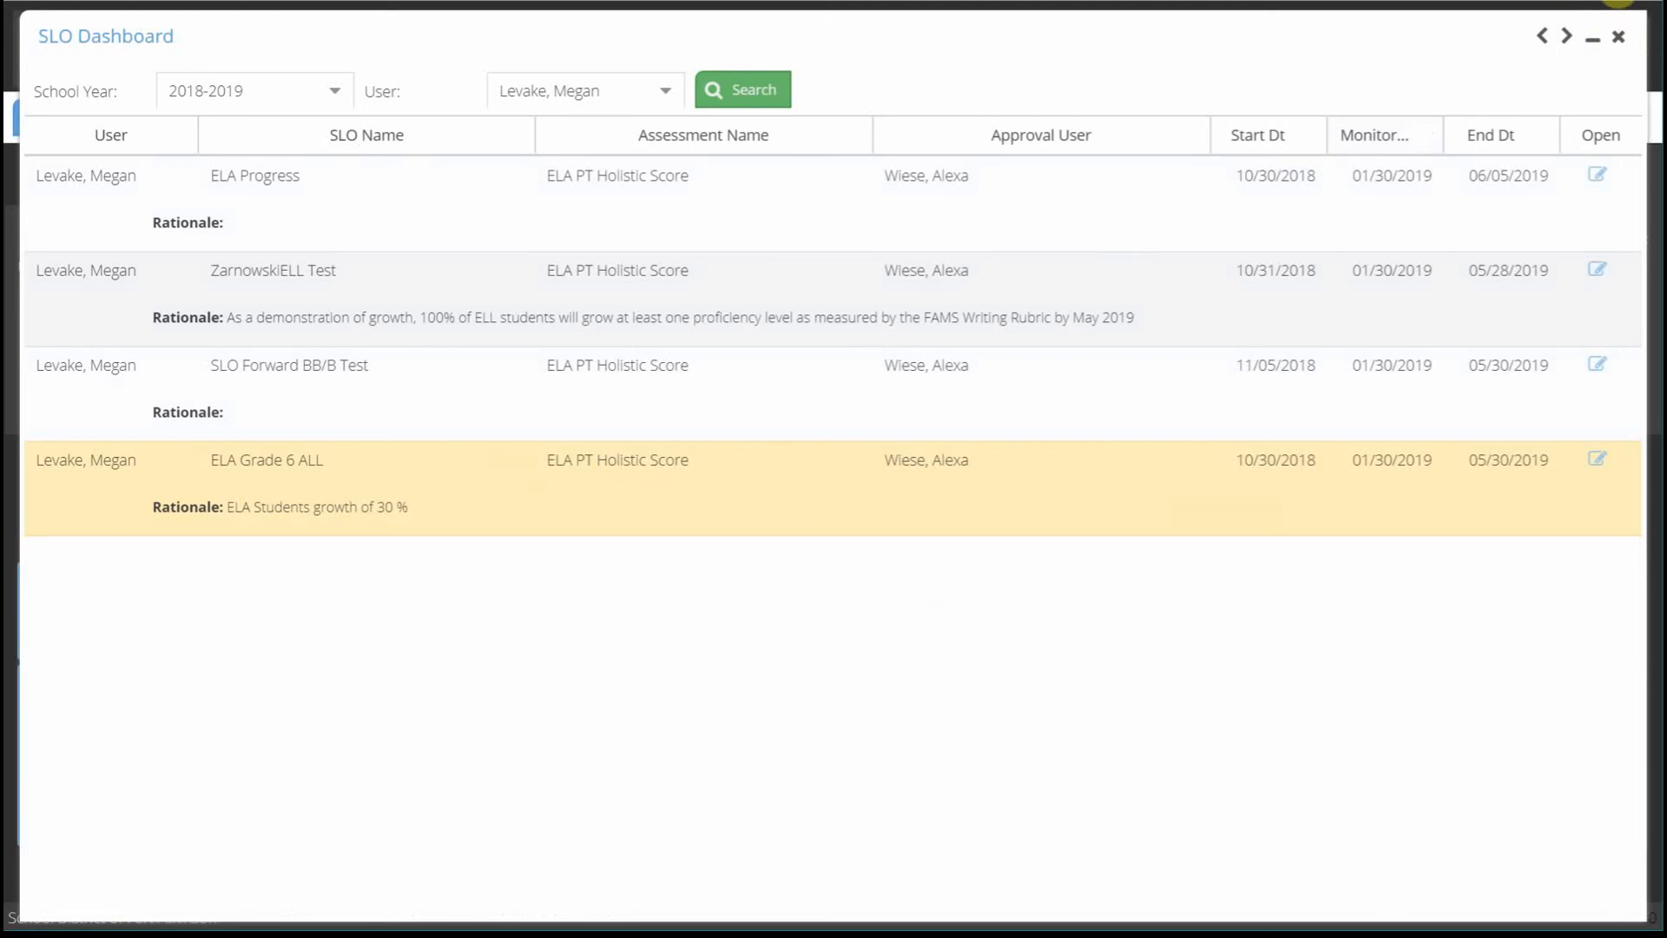
pyautogui.click(1616, 39)
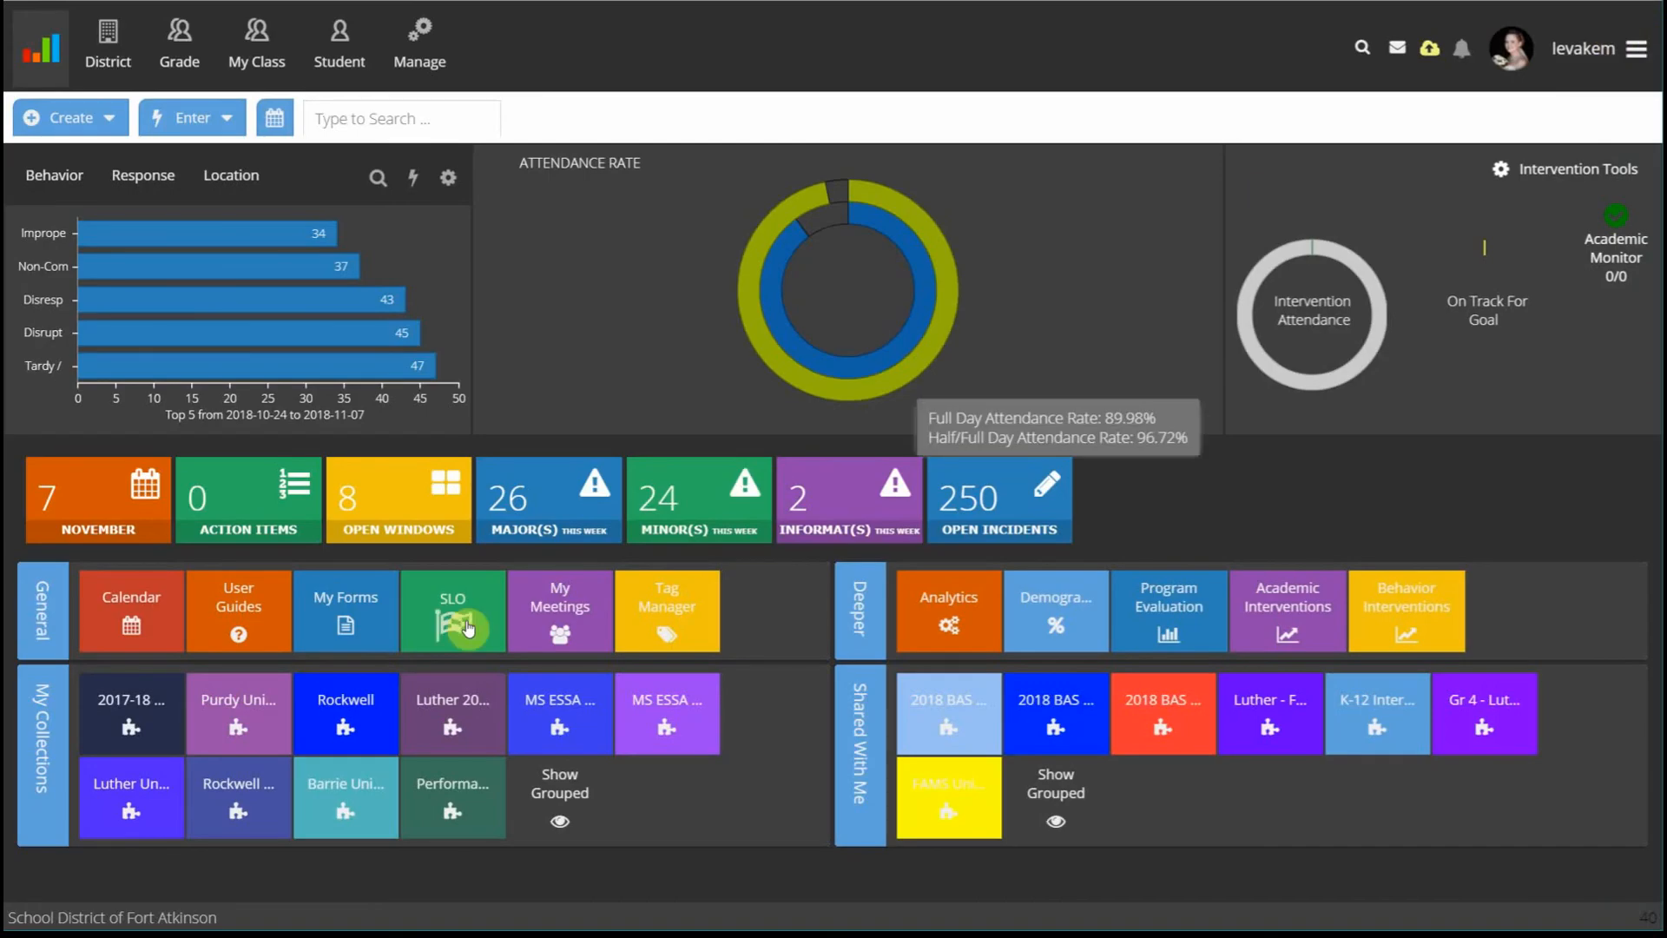
# Look up the SLO section's tutorial article in the user guides and close the documentation.
pyautogui.click(234, 613)
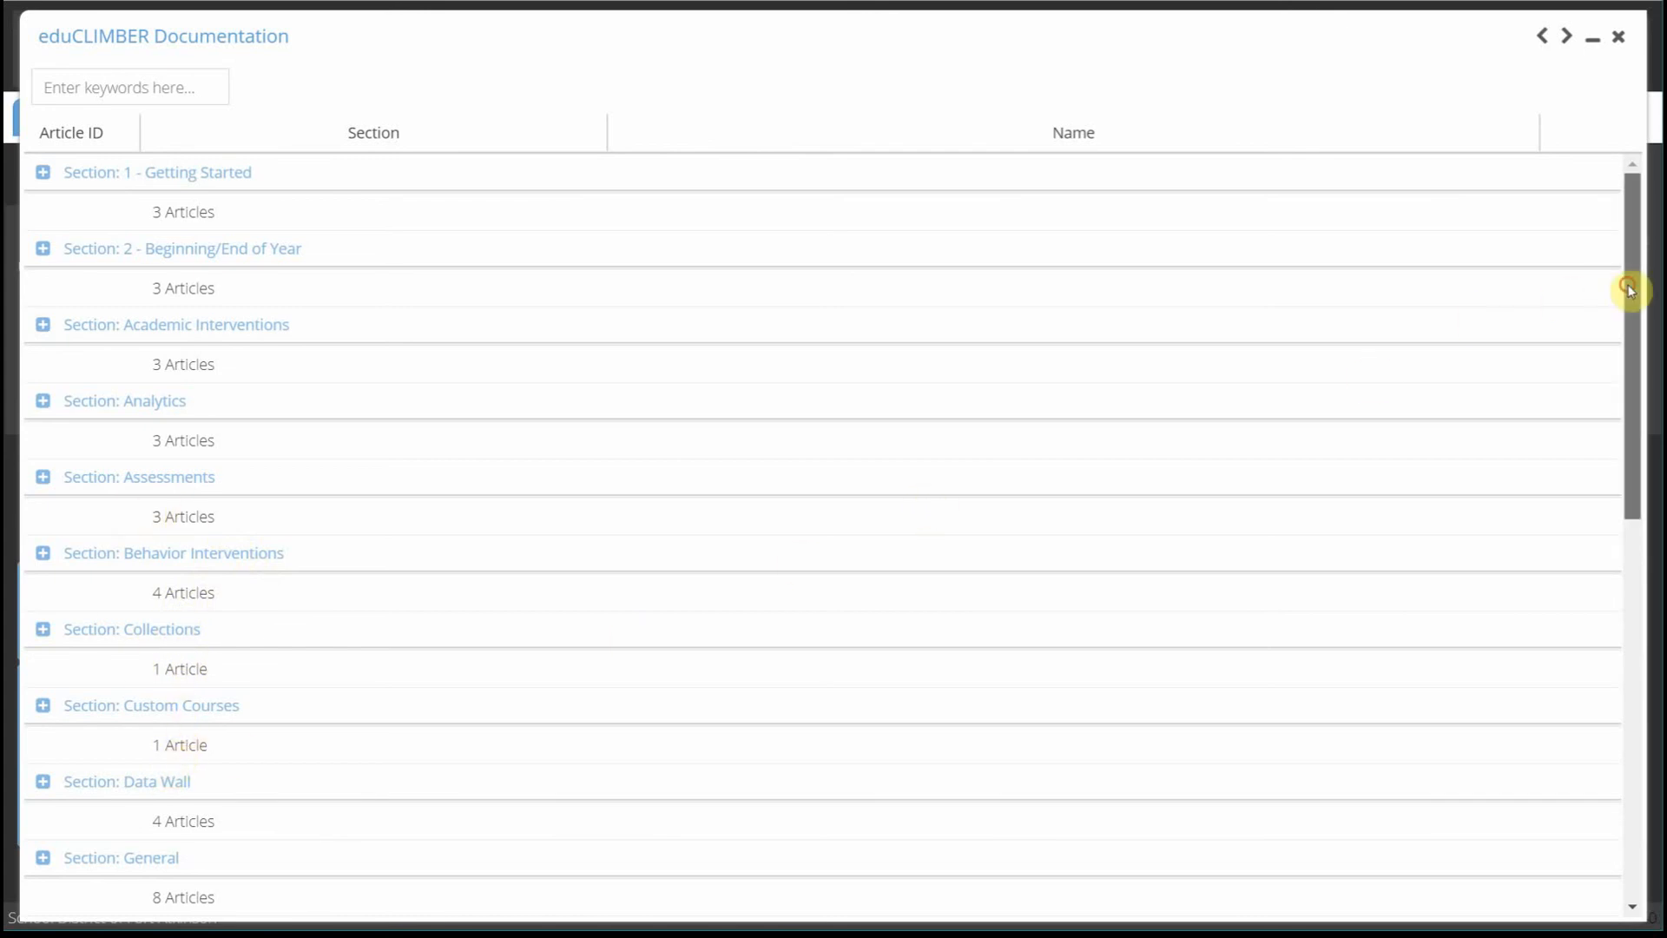
pyautogui.moveTo(1631, 291); pyautogui.dragTo(1619, 499)
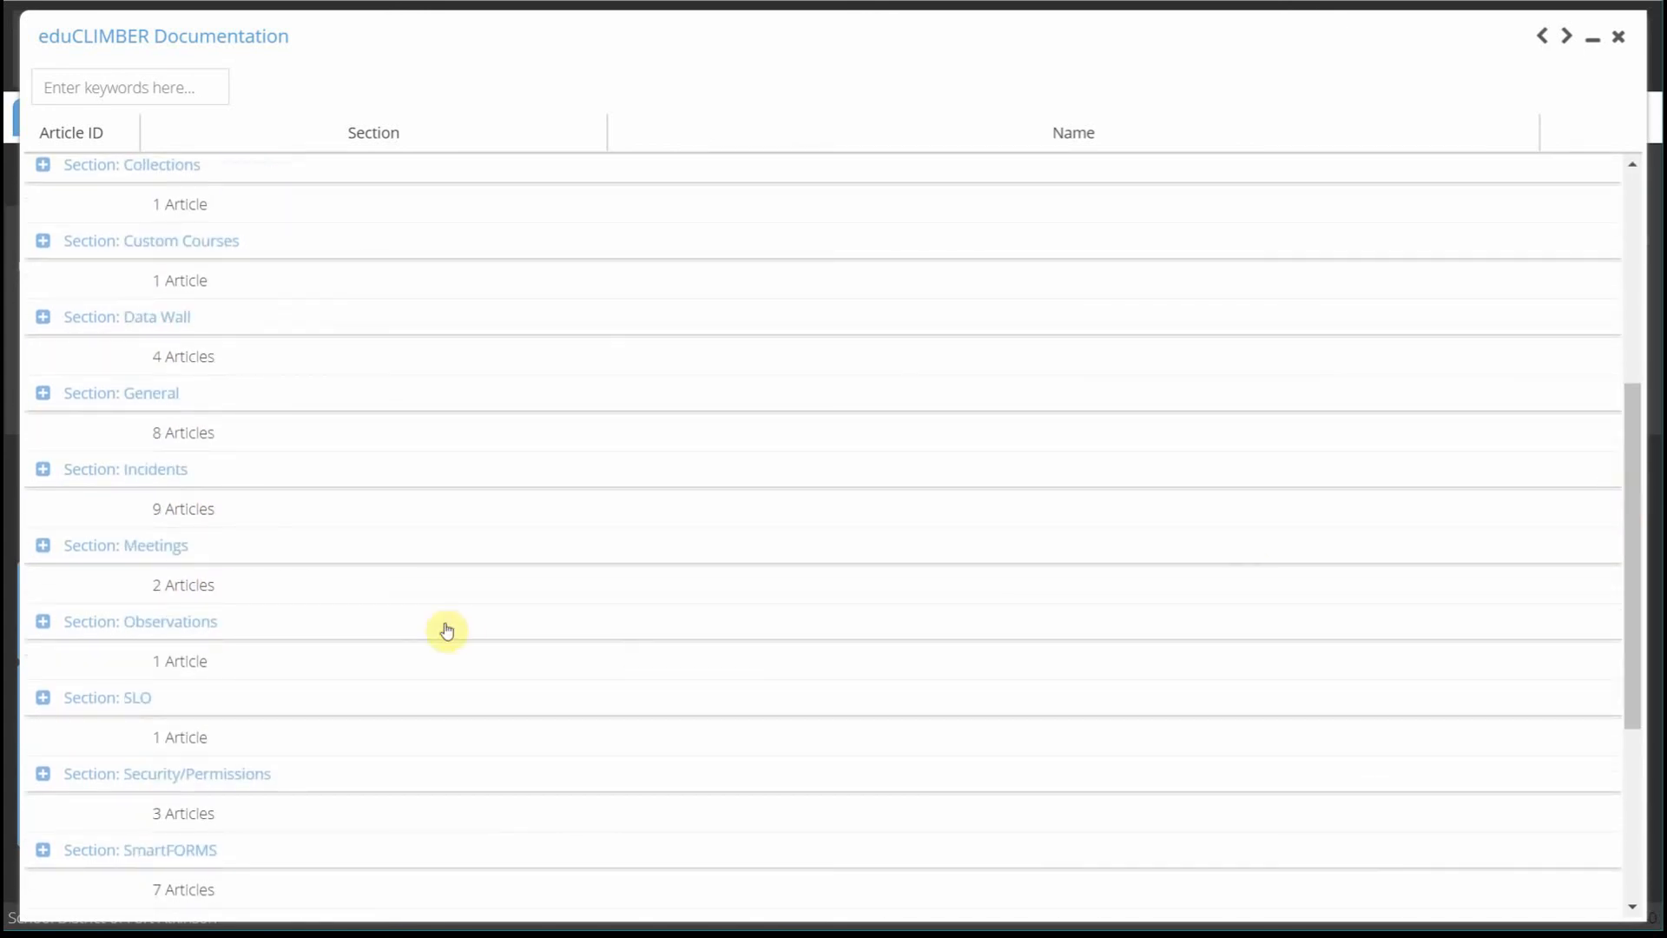
pyautogui.click(111, 700)
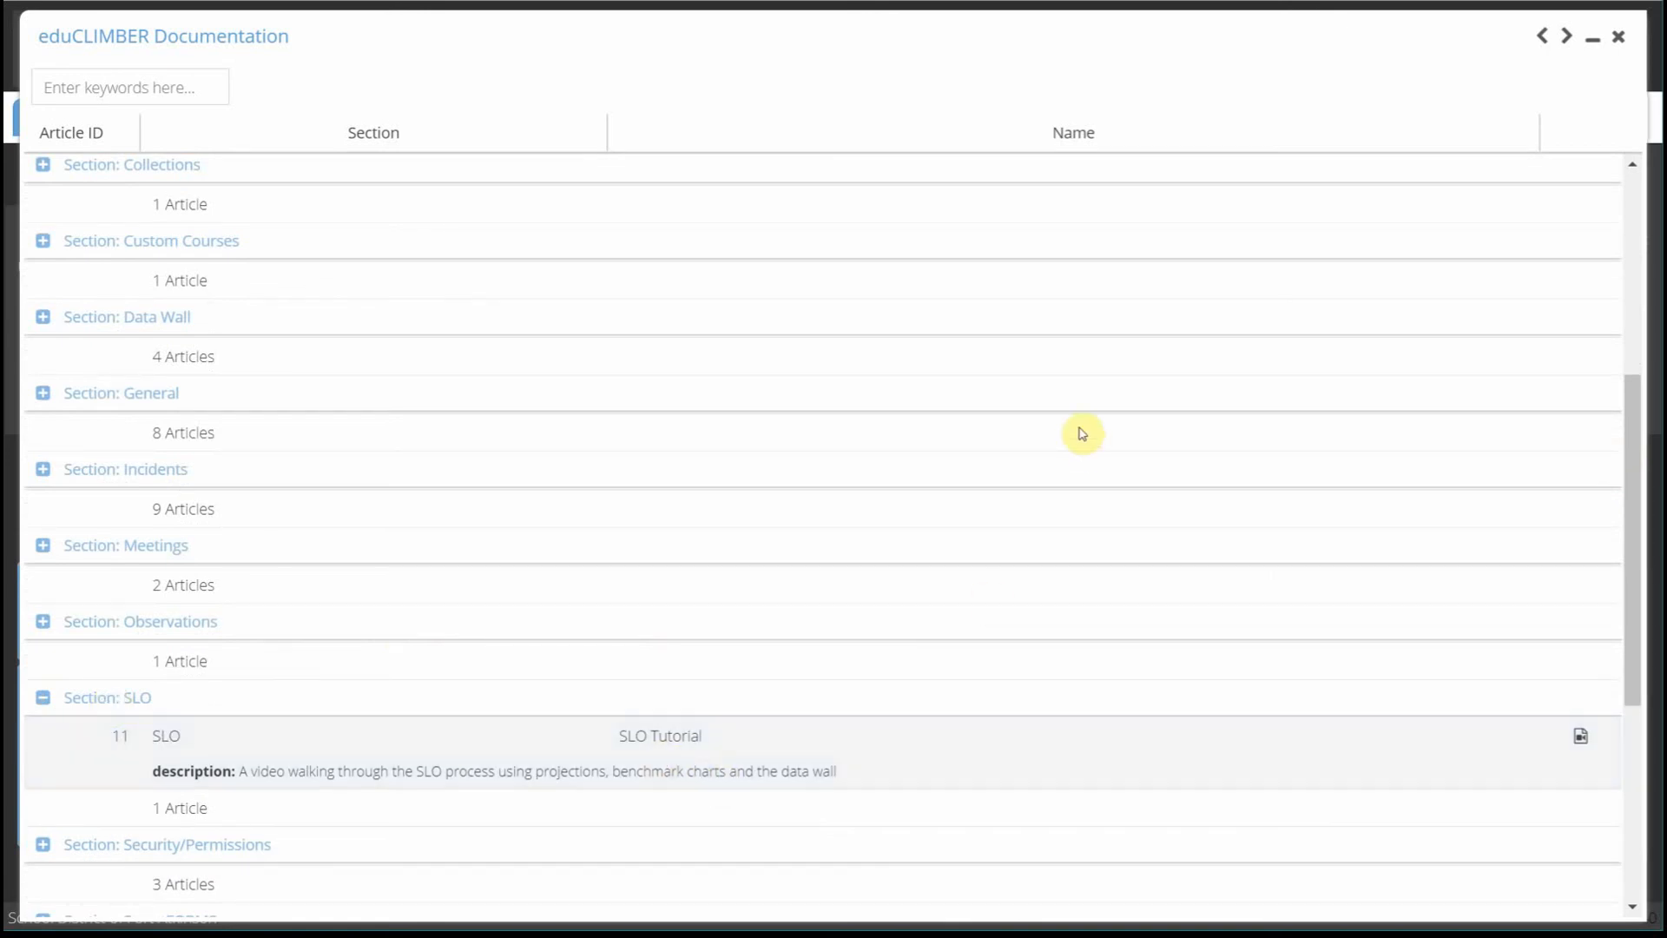
pyautogui.click(1617, 41)
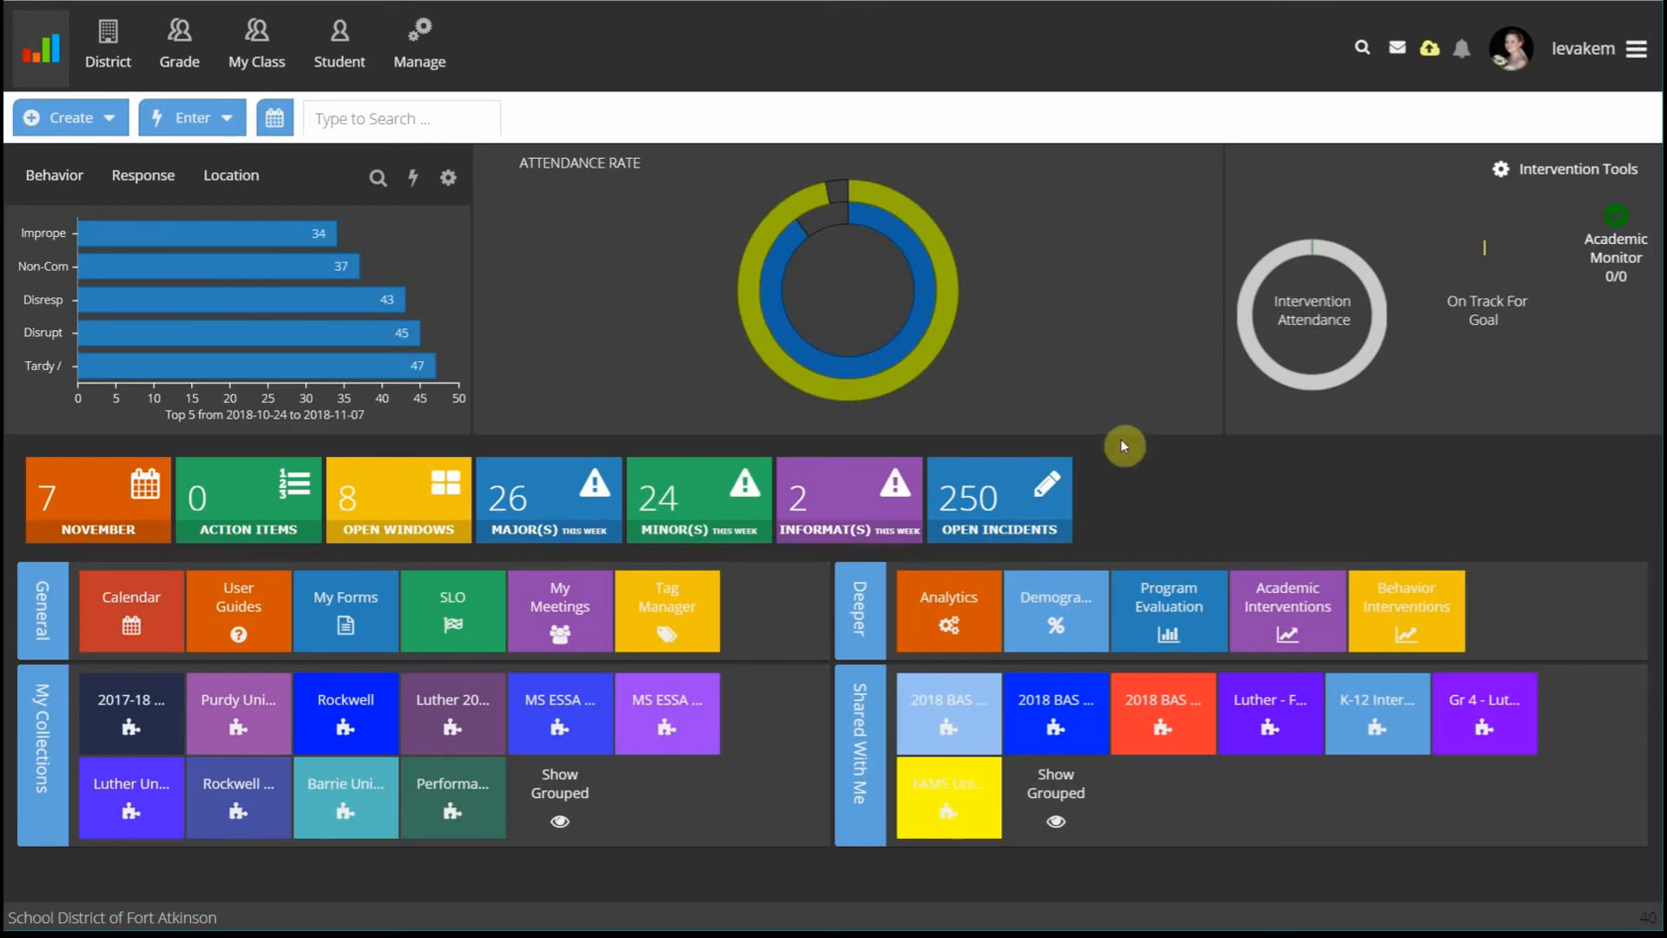